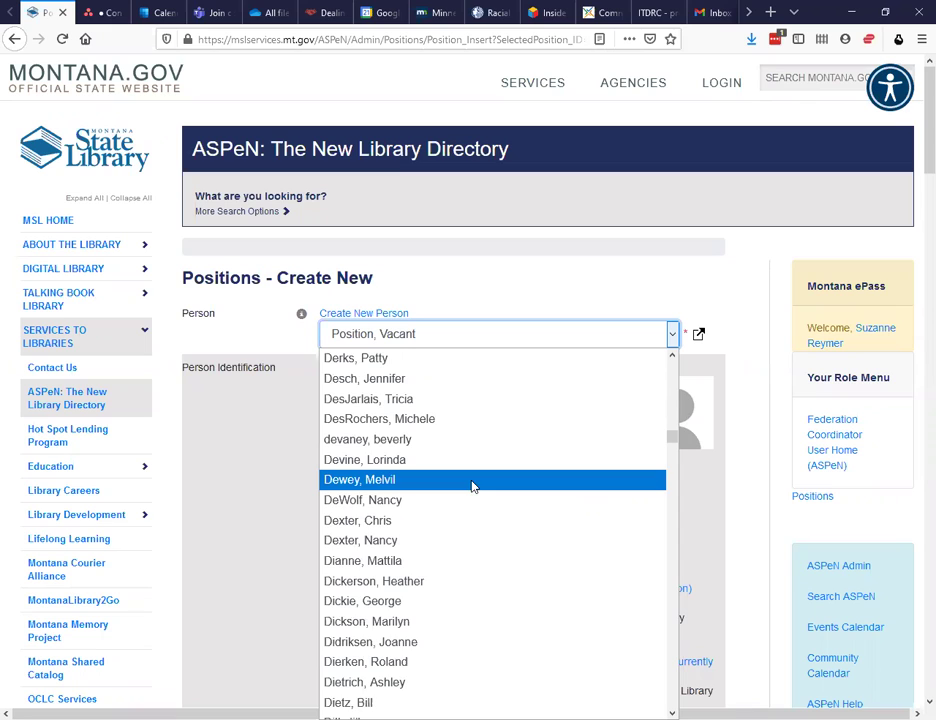
Select Melvil Dewey as the person for the new position.
key(d)
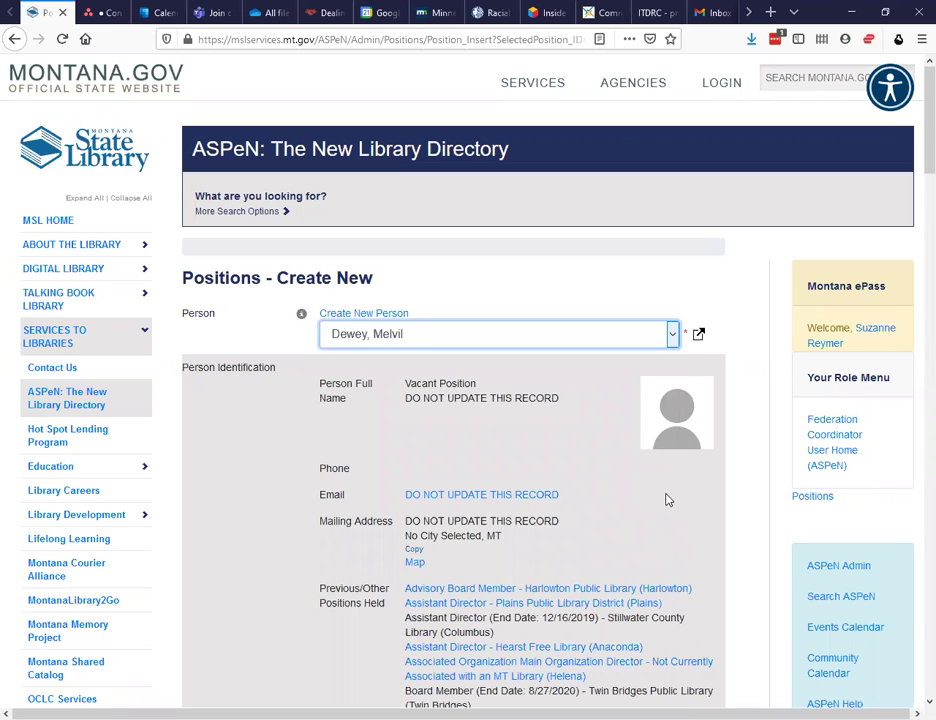
click(660, 499)
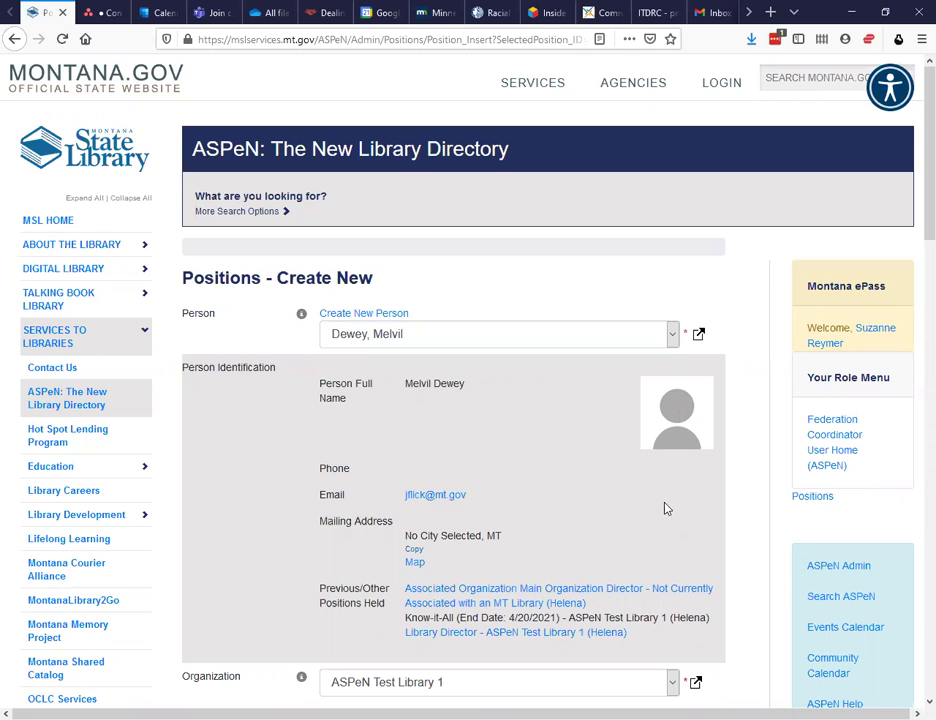
Examine the selected person's identification details and previous positions, along with the prefilled organization, position type and title.
scroll(697, 493, down, 1)
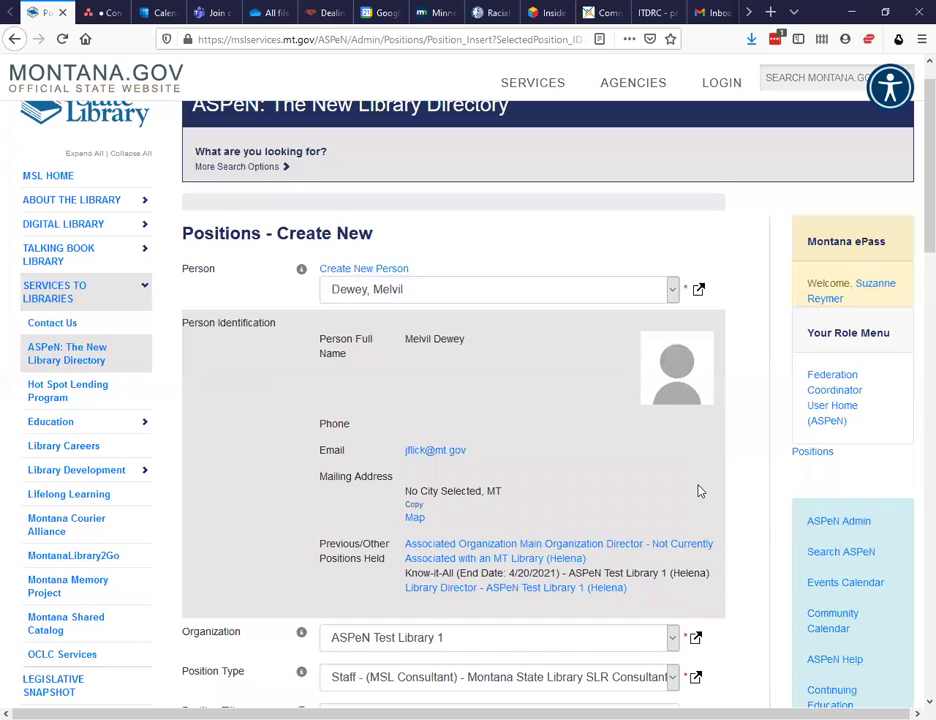
scroll(694, 484, down, 1)
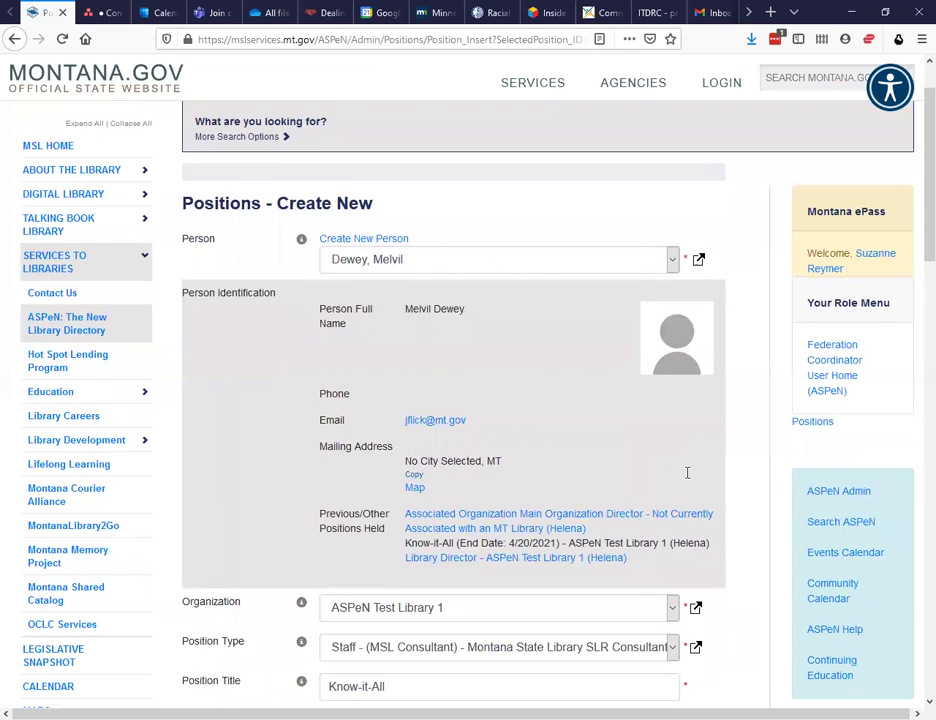
scroll(690, 471, down, 2)
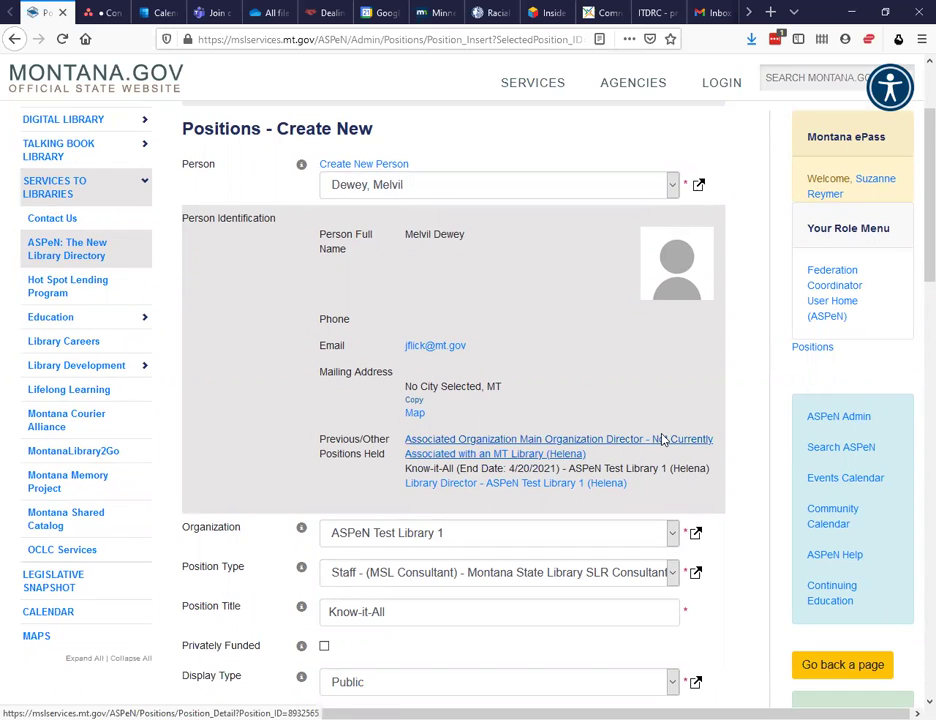
scroll(662, 439, up, 2)
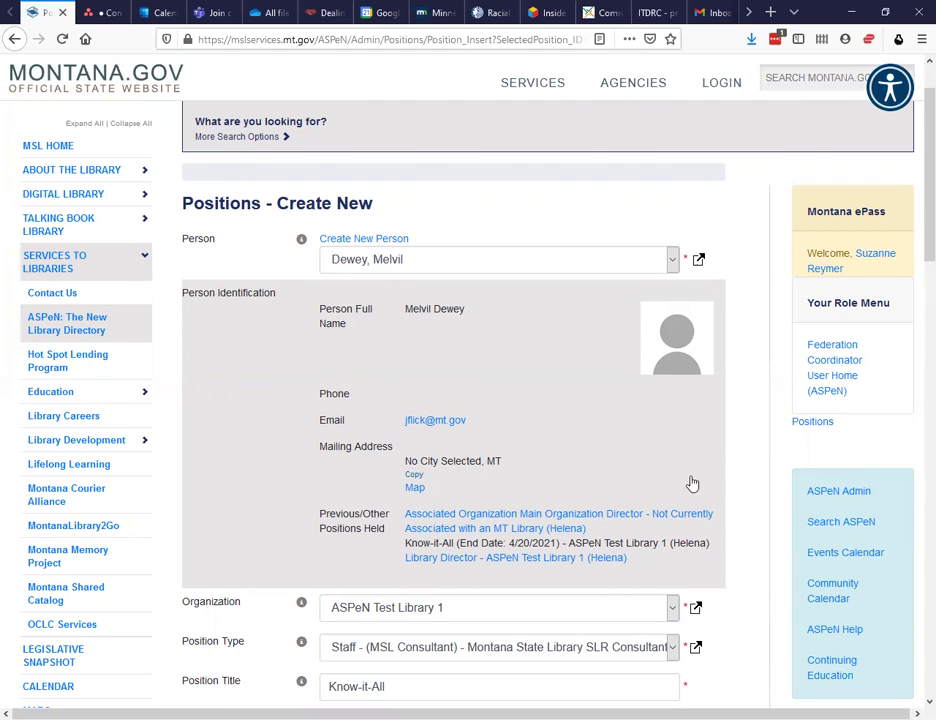
scroll(716, 470, down, 1)
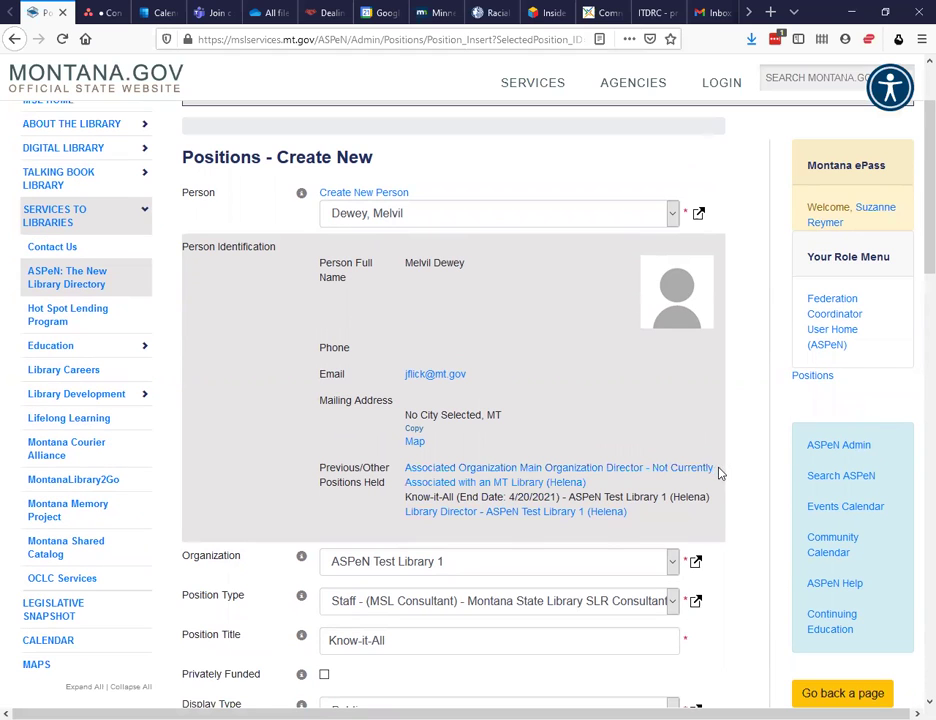
scroll(719, 474, down, 2)
scroll(724, 478, down, 1)
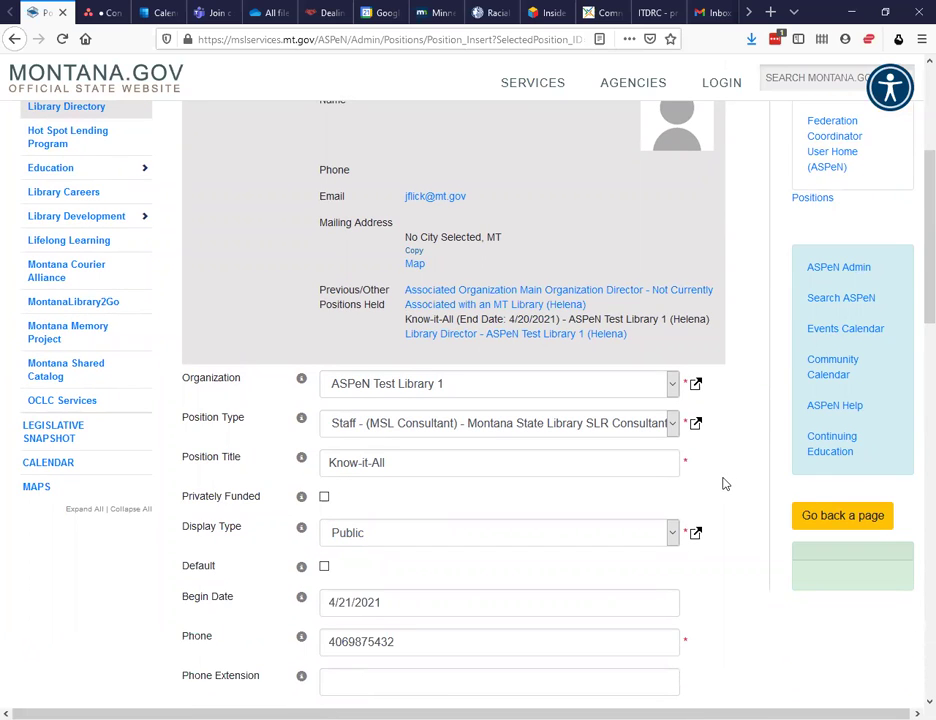
scroll(725, 484, down, 1)
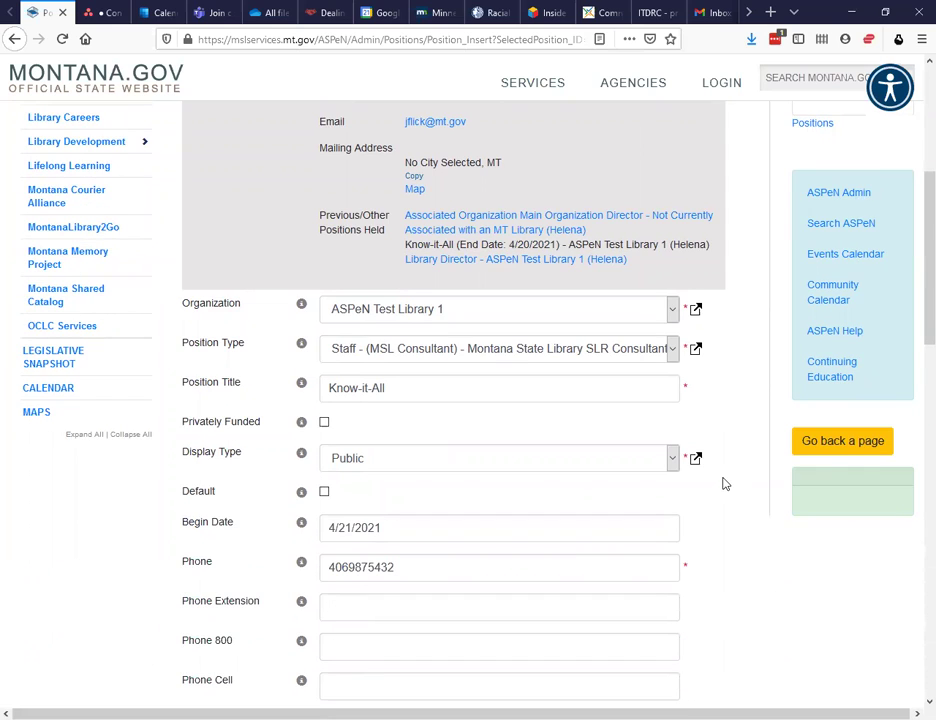
scroll(725, 484, down, 2)
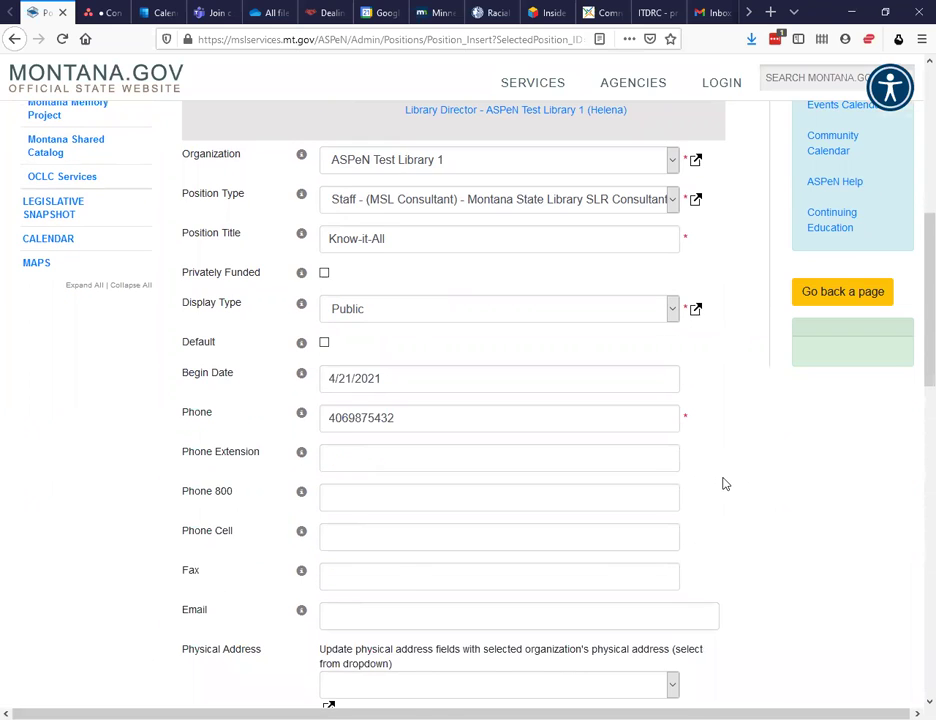
Check the prefilled contact, address, hours and wage fields, and save the new position record.
scroll(725, 484, down, 1)
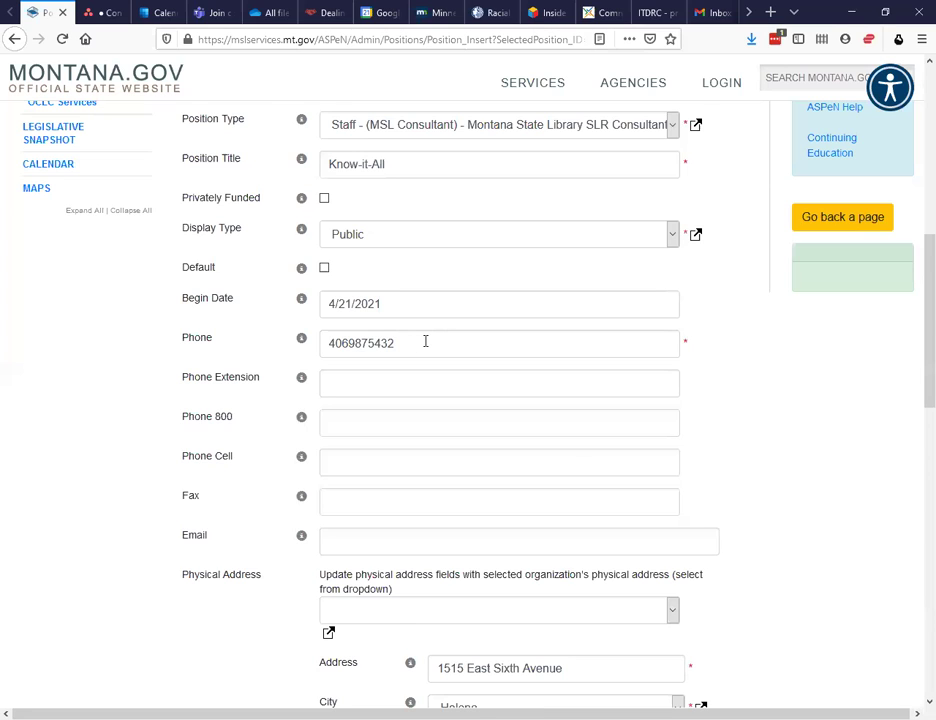
scroll(425, 341, down, 2)
scroll(425, 341, down, 1)
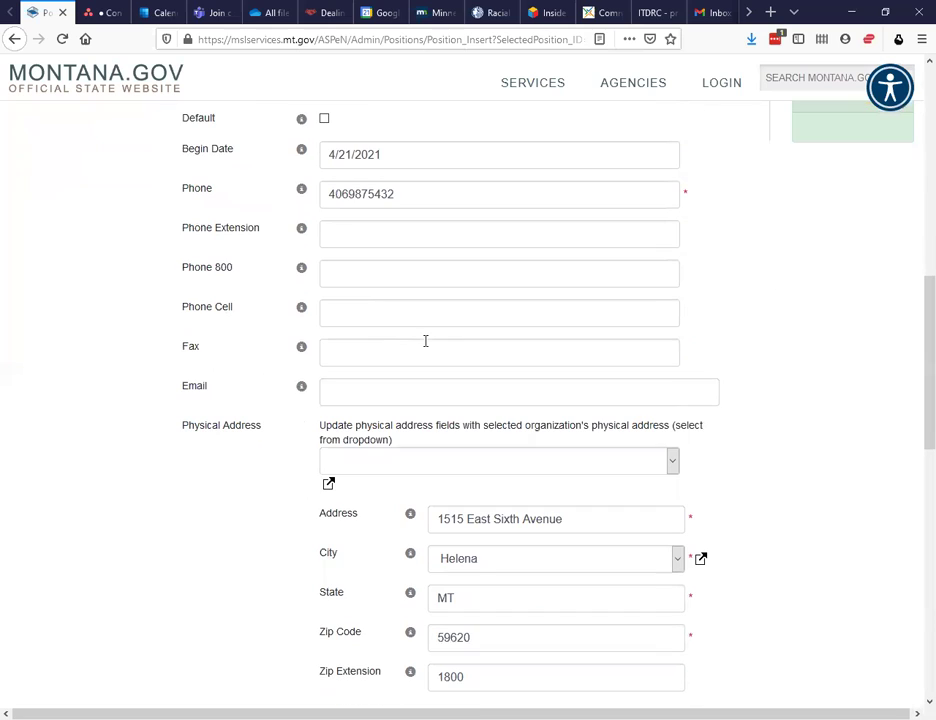
scroll(433, 344, down, 1)
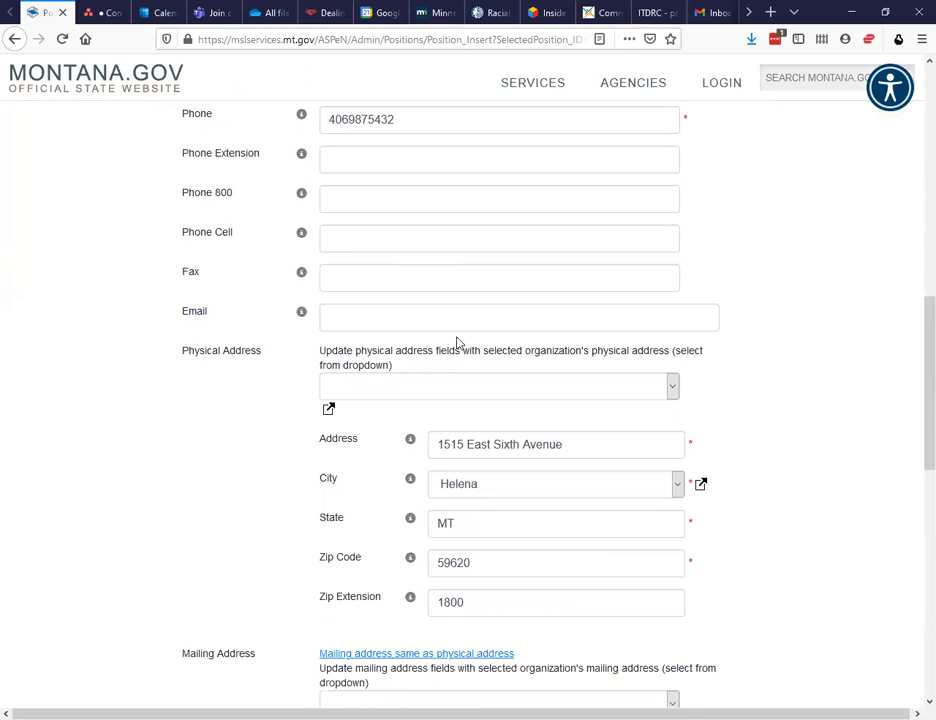
scroll(480, 338, down, 3)
scroll(509, 332, down, 1)
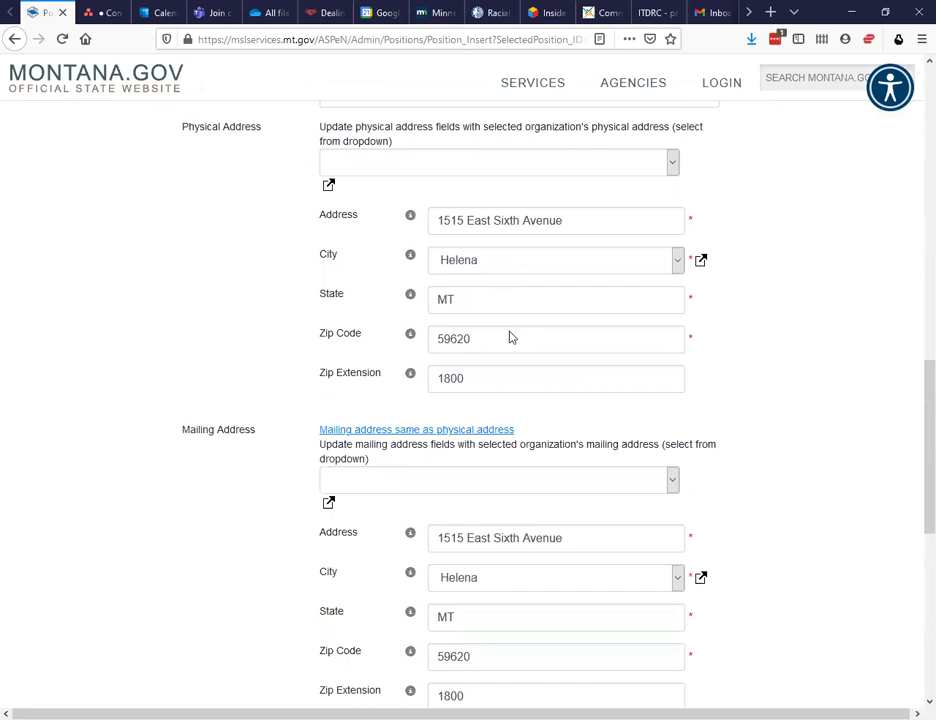
scroll(509, 332, down, 2)
scroll(510, 332, down, 2)
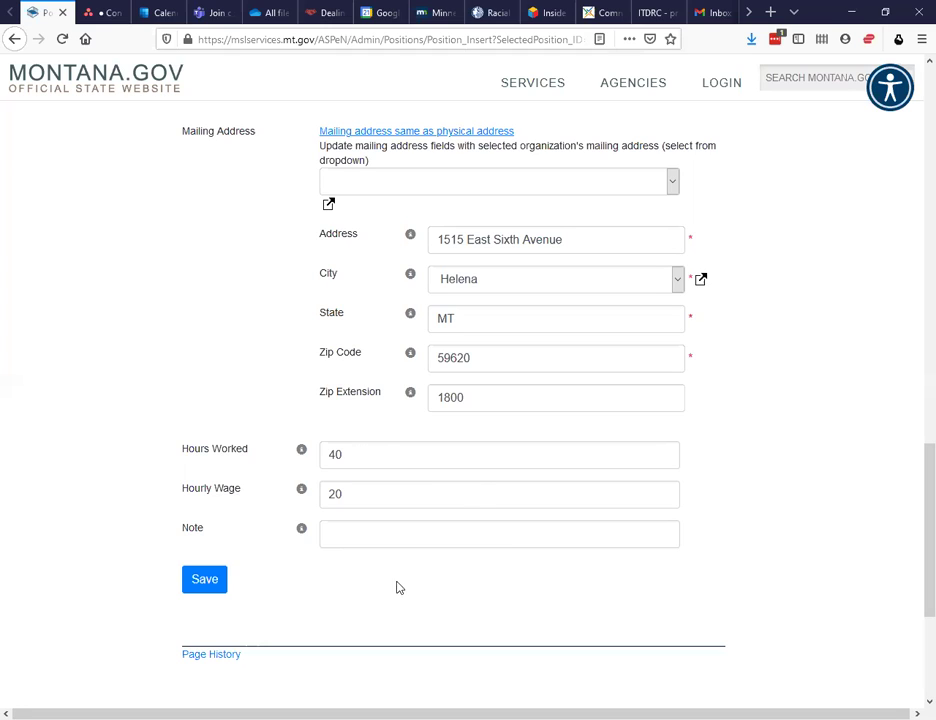
click(203, 581)
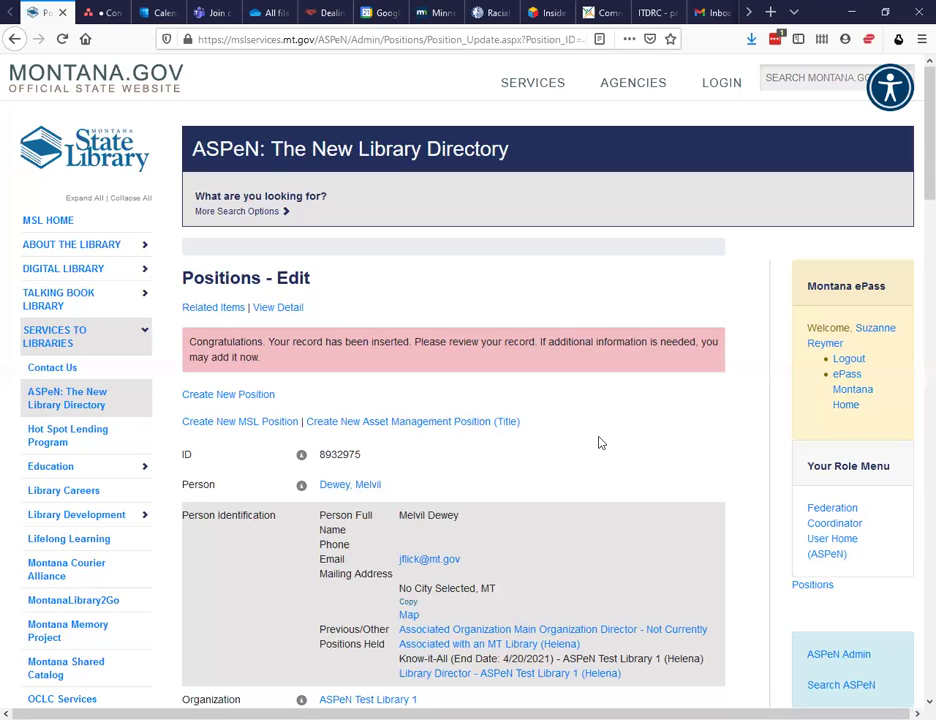
Start another new position record and select the existing test person listed among the Z surnames.
click(220, 399)
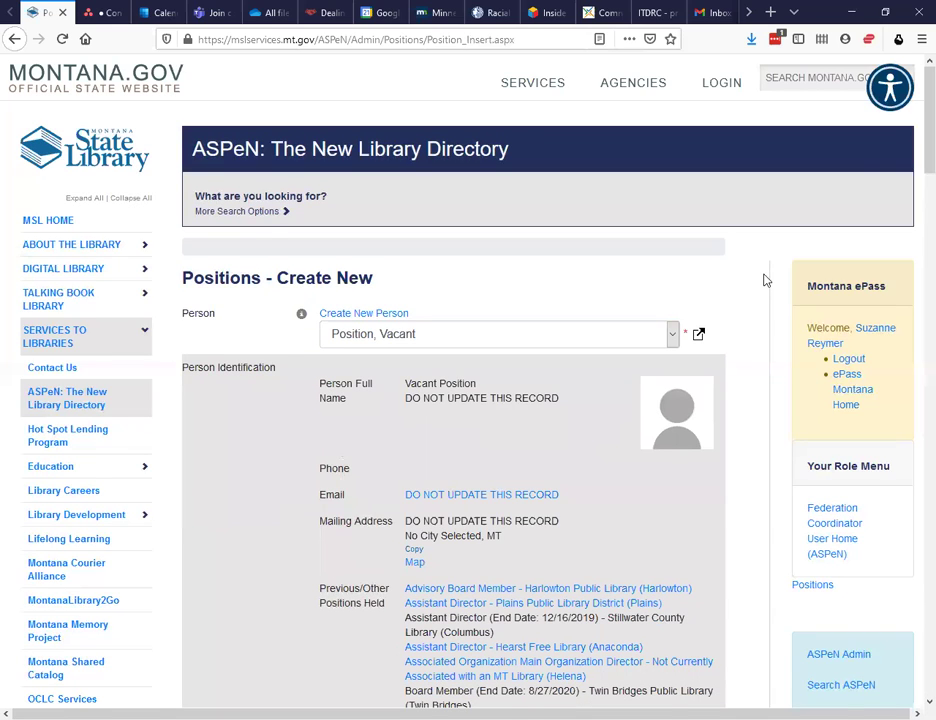
scroll(764, 280, down, 1)
scroll(760, 286, down, 1)
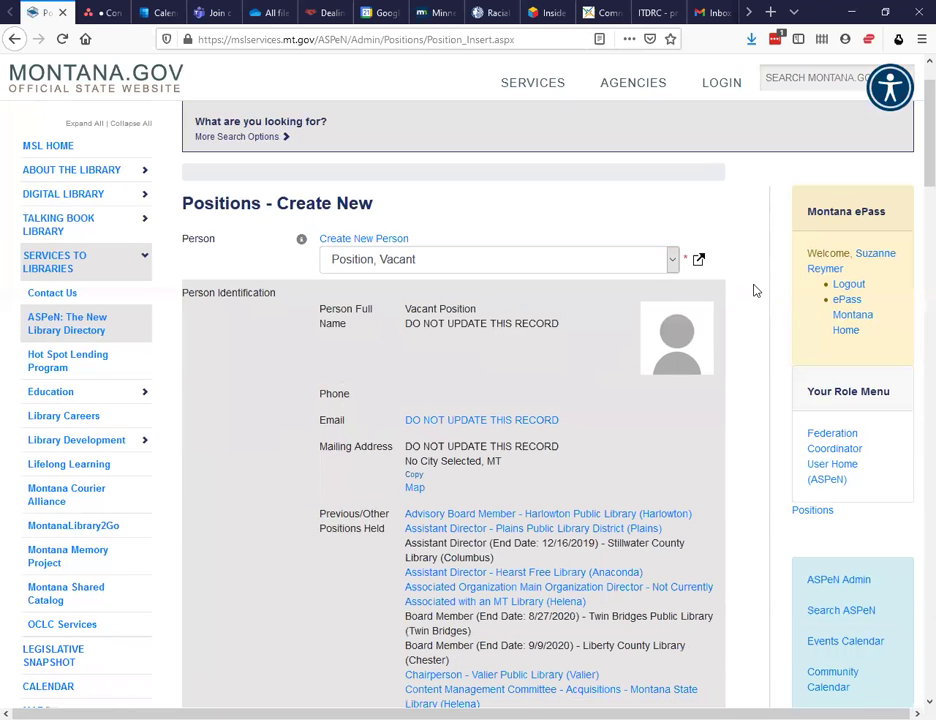
scroll(756, 290, up, 1)
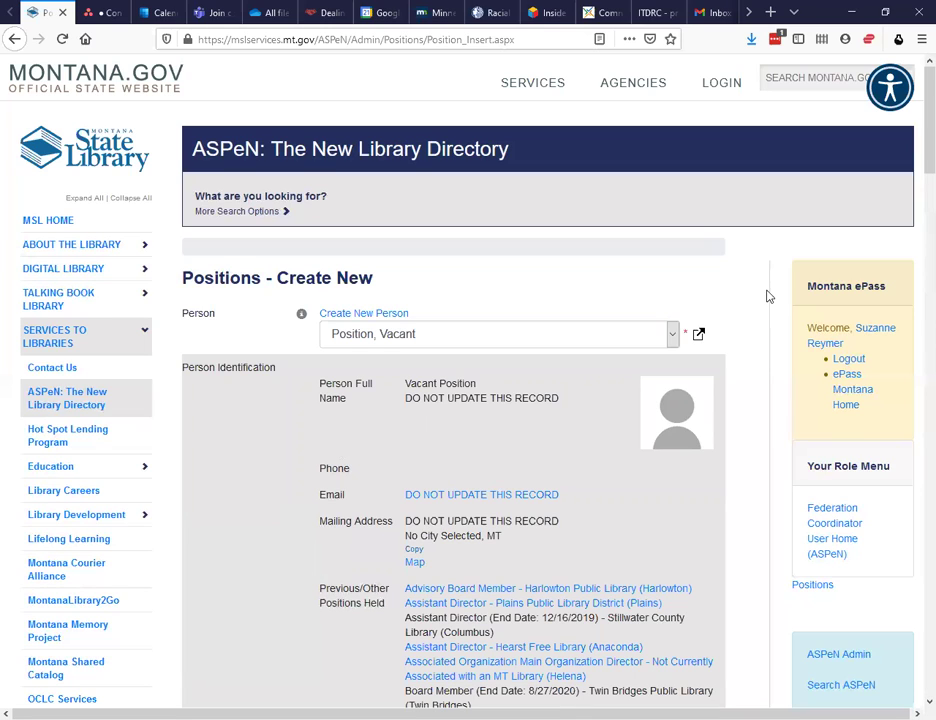
click(673, 338)
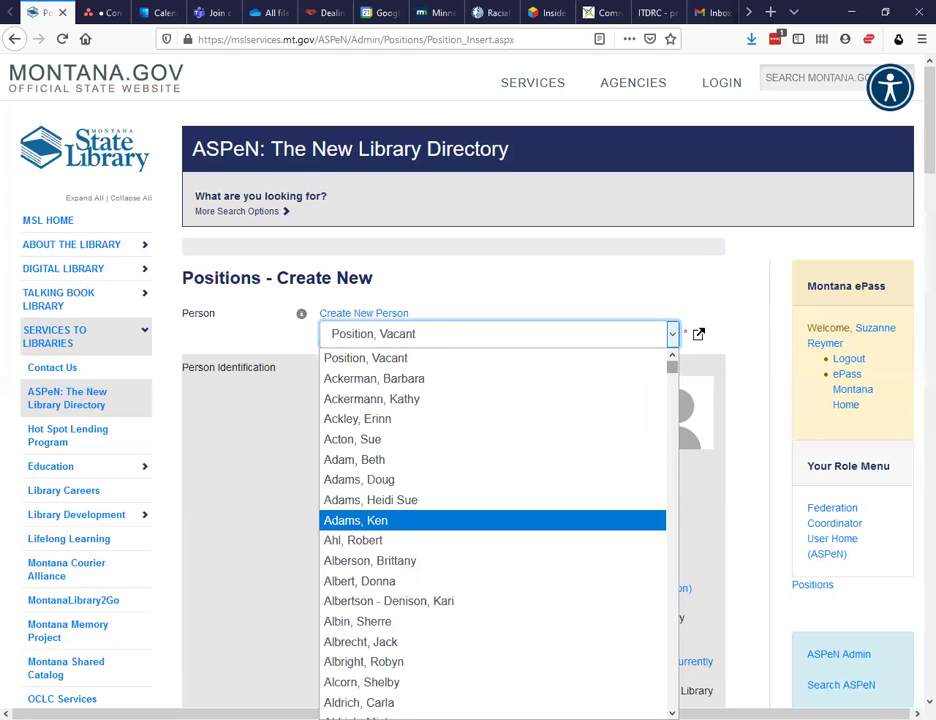
drag(672, 367, 672, 703)
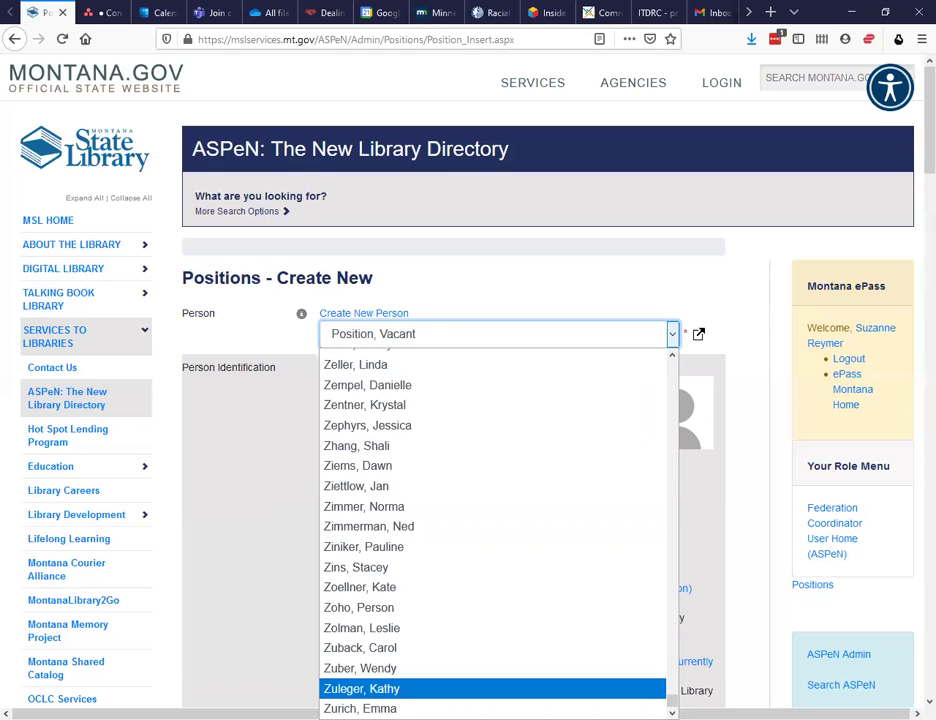
click(570, 614)
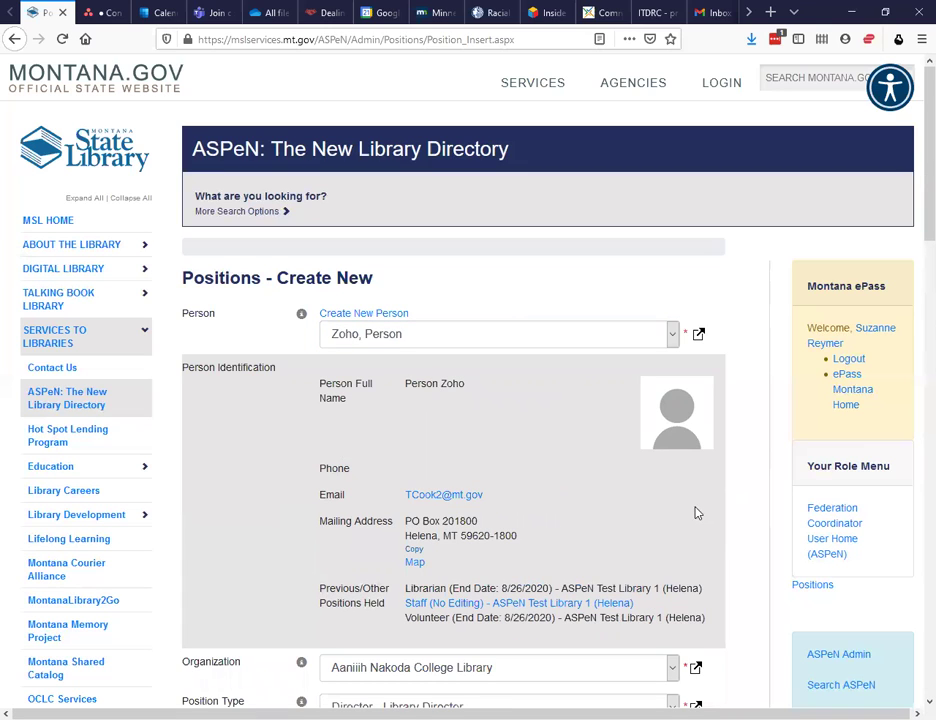
Set the new position's organization to ASPeN Test Library 1.
scroll(716, 484, down, 3)
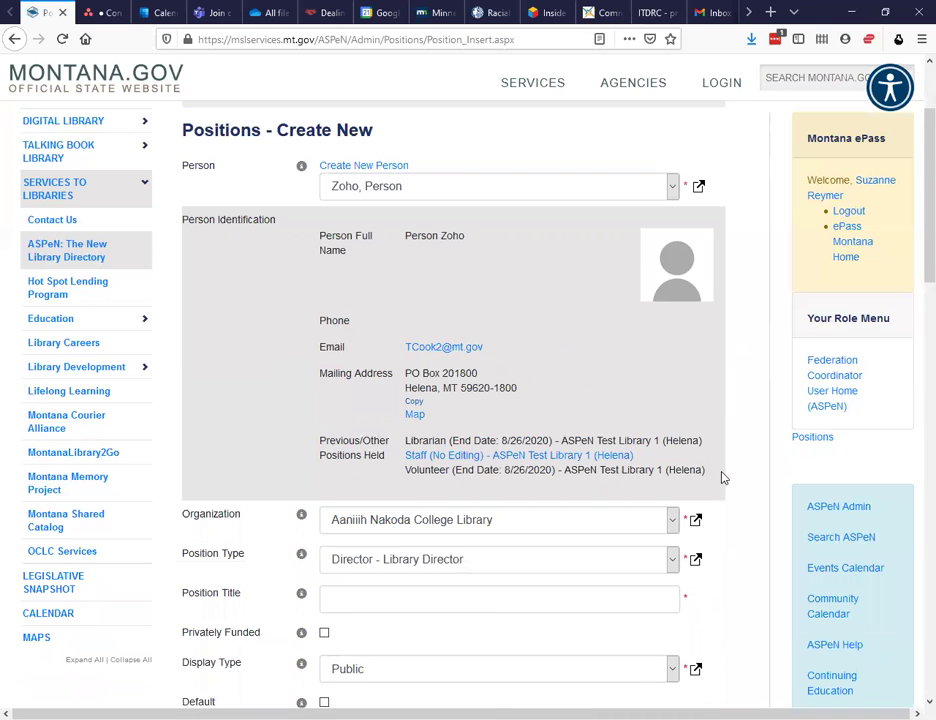
scroll(724, 478, down, 3)
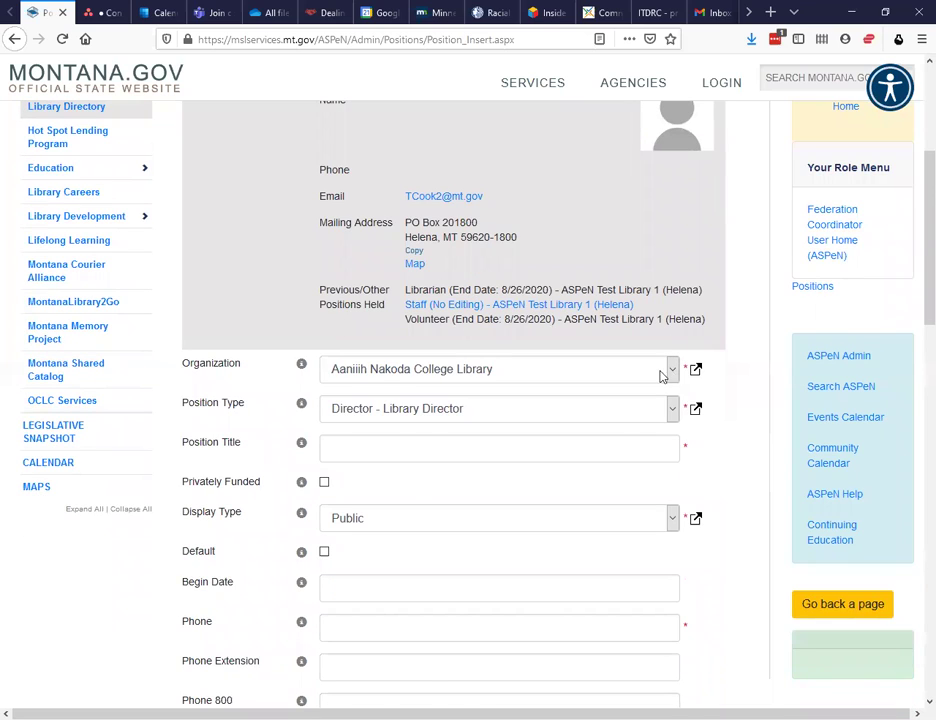
click(665, 375)
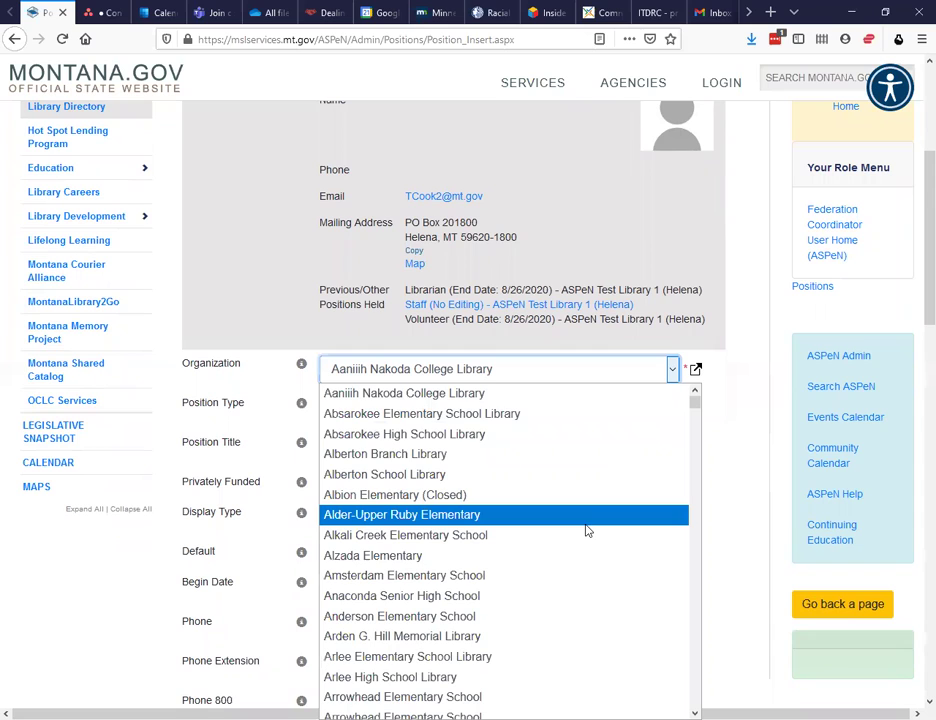
scroll(585, 570, down, 2)
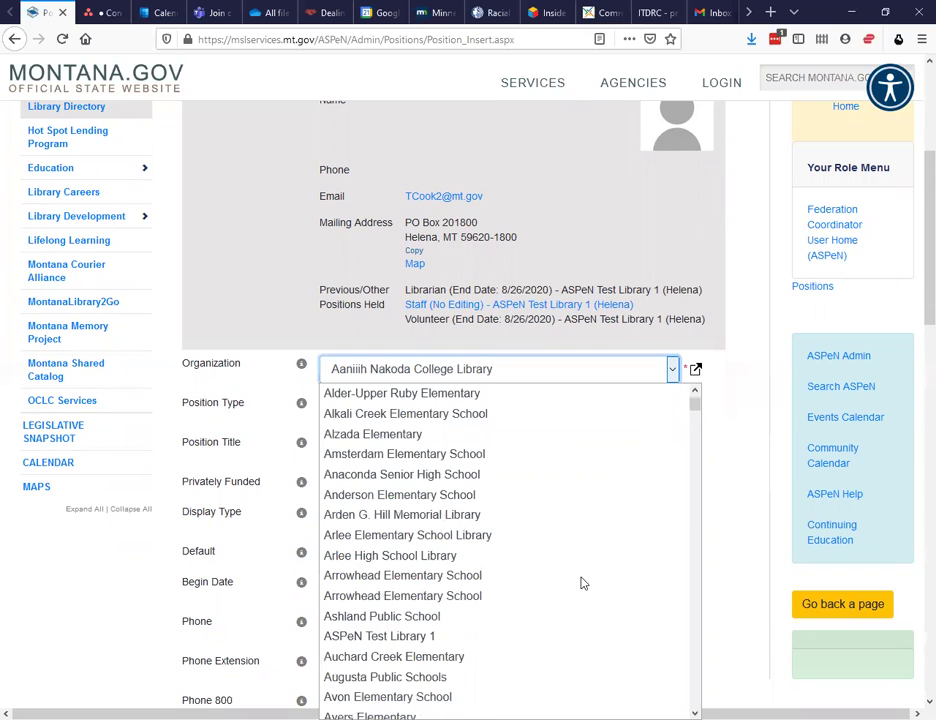
click(590, 636)
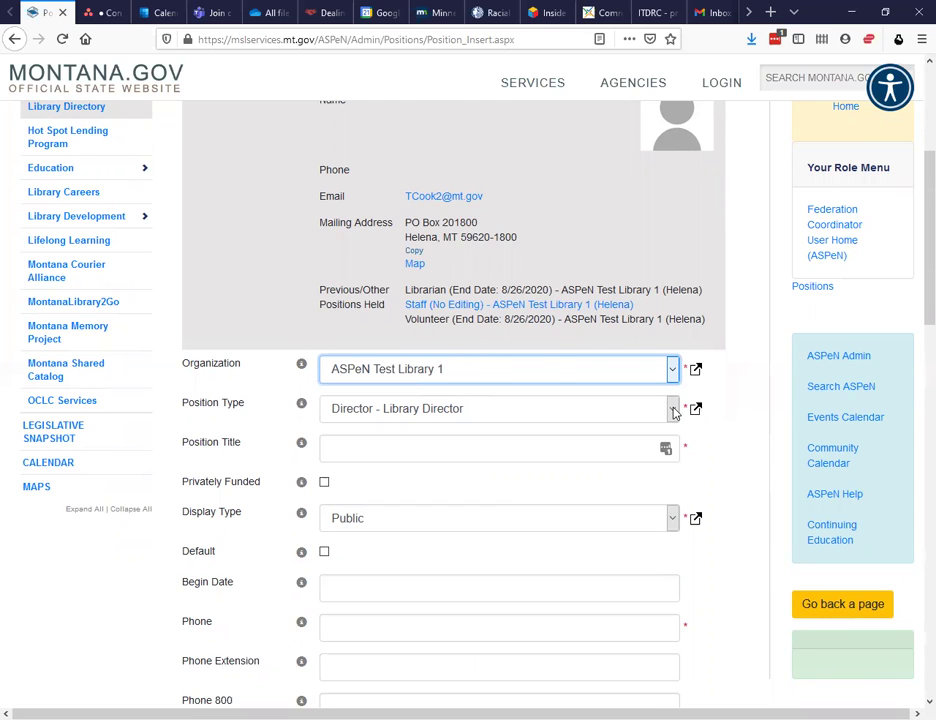
Set the position type to "Board Chair - (Public Library) - Public Library Board Chairs" and the position title to "Library Trustee".
click(674, 411)
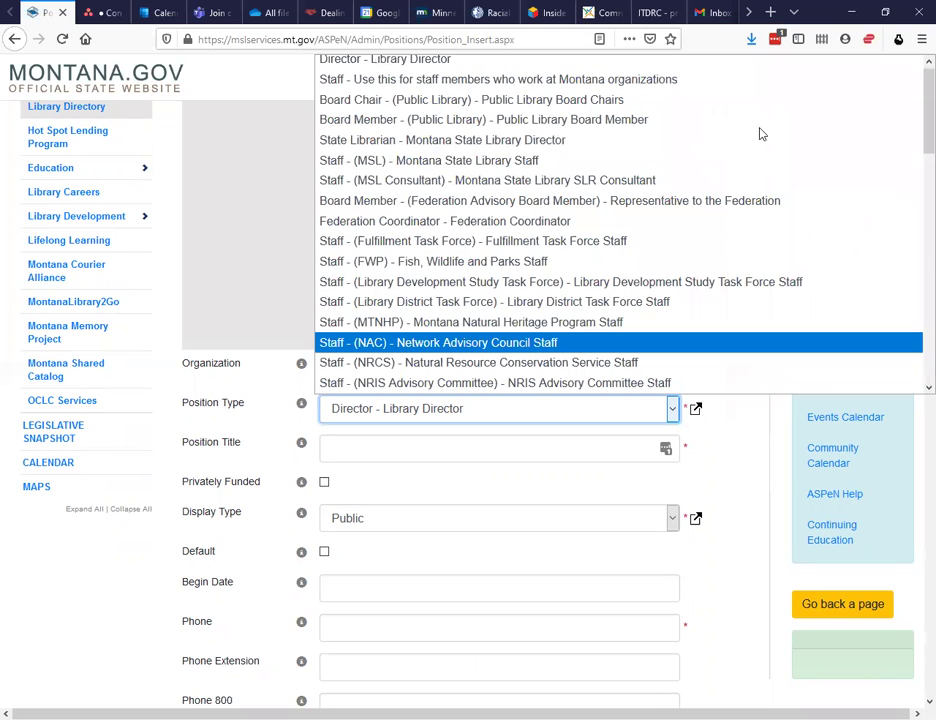
click(773, 104)
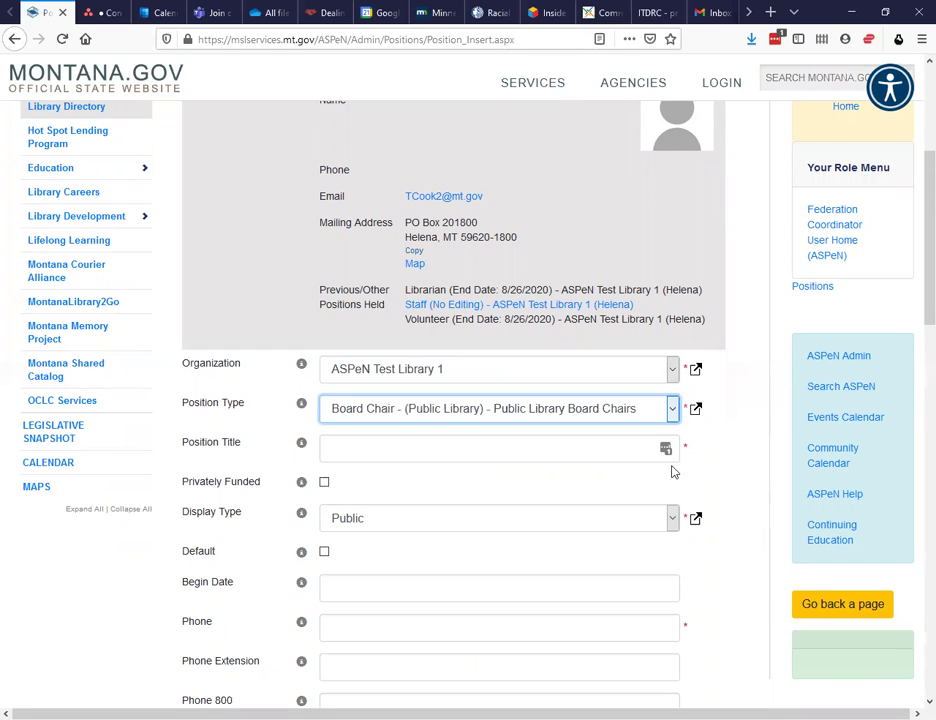
click(520, 451)
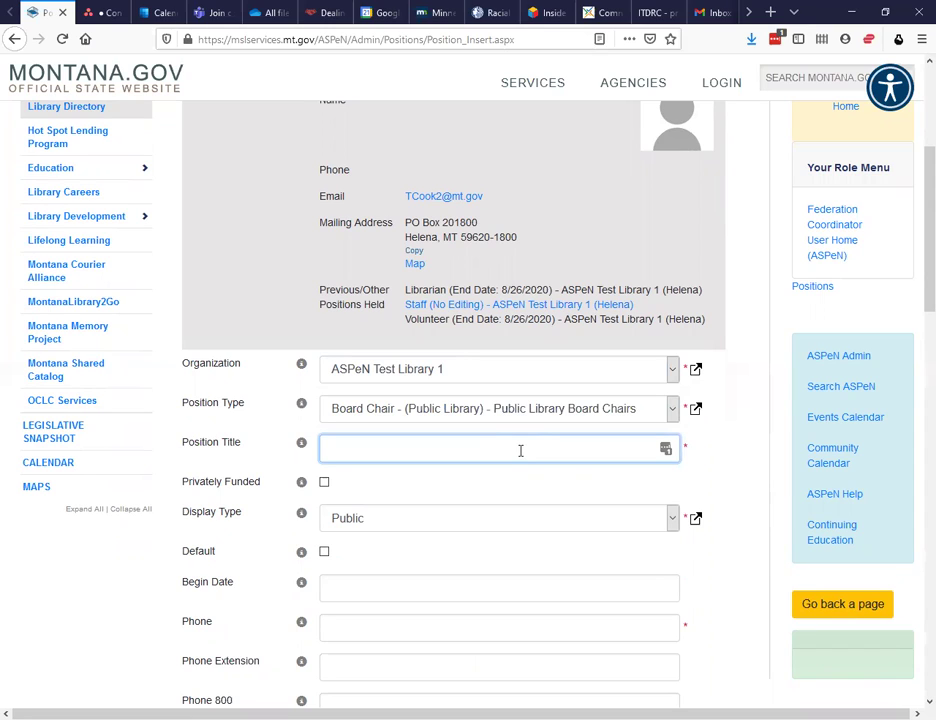
text(Library Trustee)
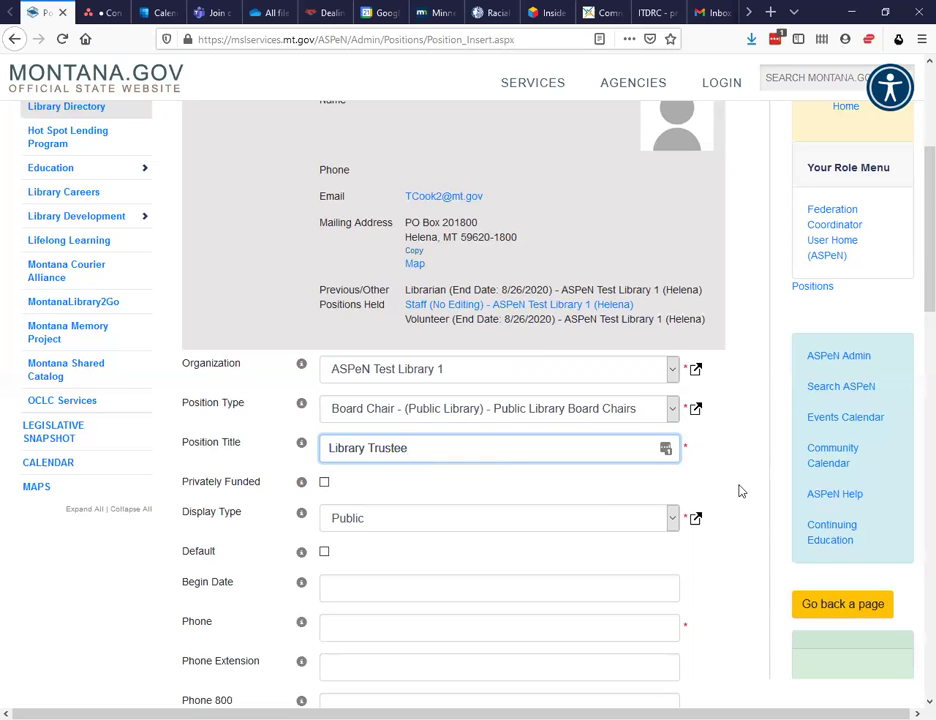
Set the position's begin date to 04/21/2021.
scroll(740, 491, down, 1)
scroll(742, 490, down, 2)
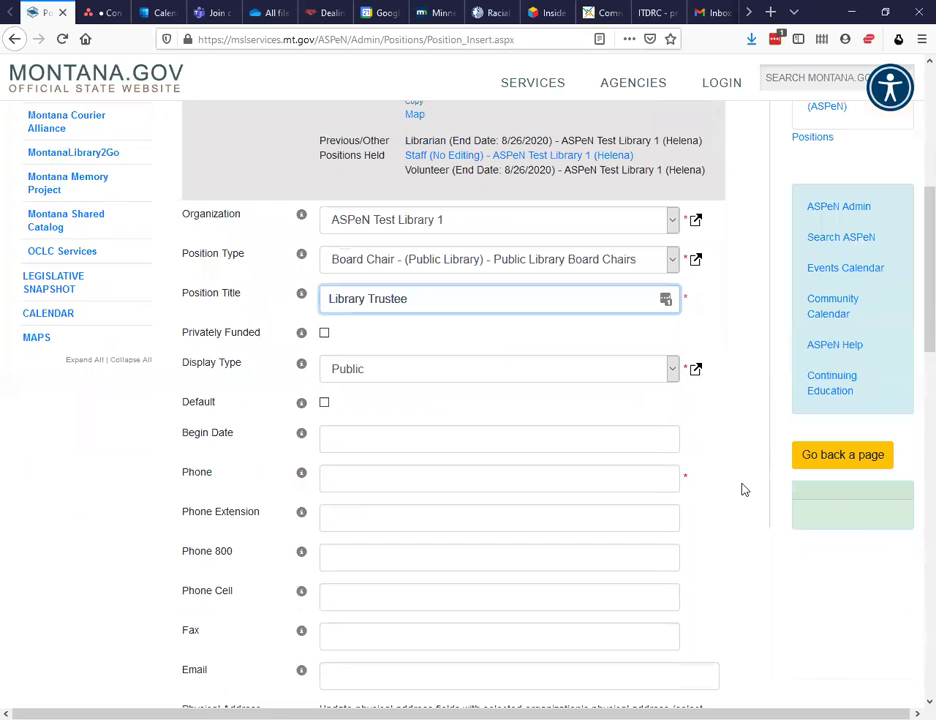
click(352, 440)
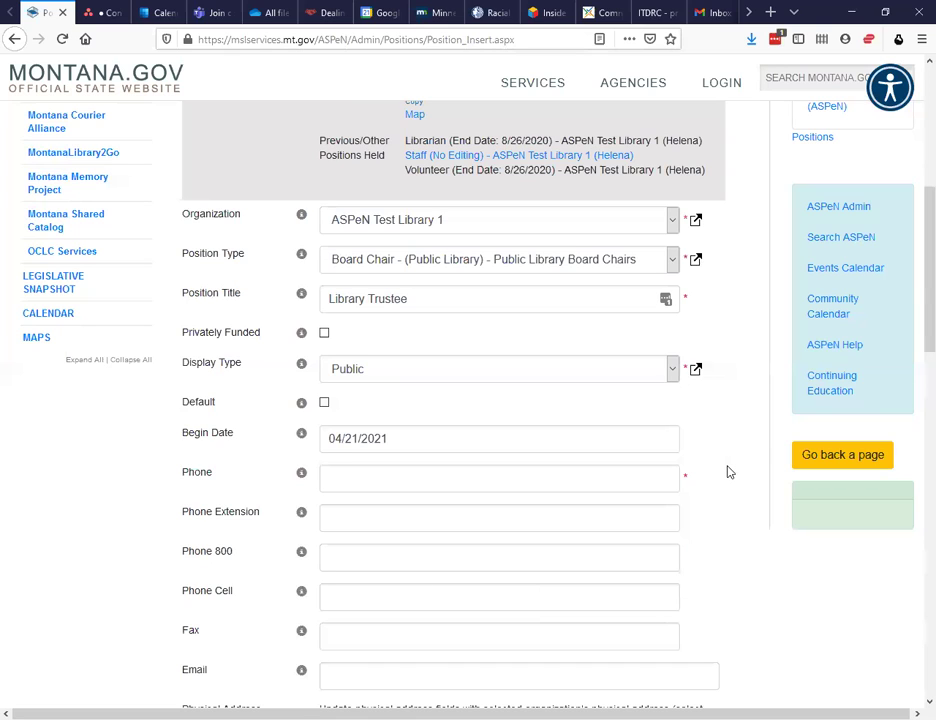
scroll(730, 472, down, 1)
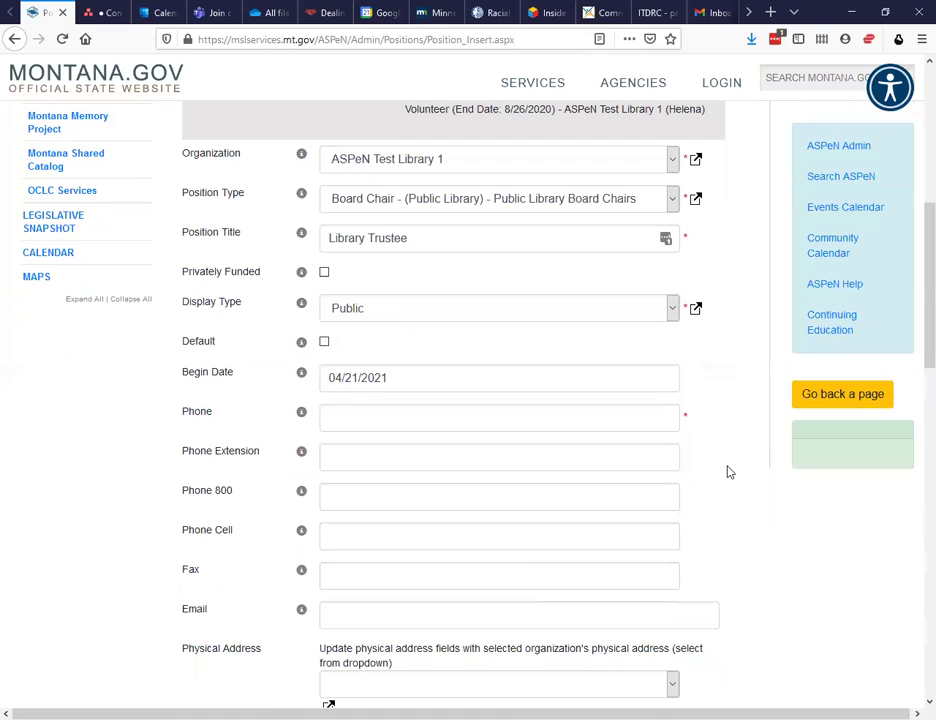
scroll(730, 472, down, 1)
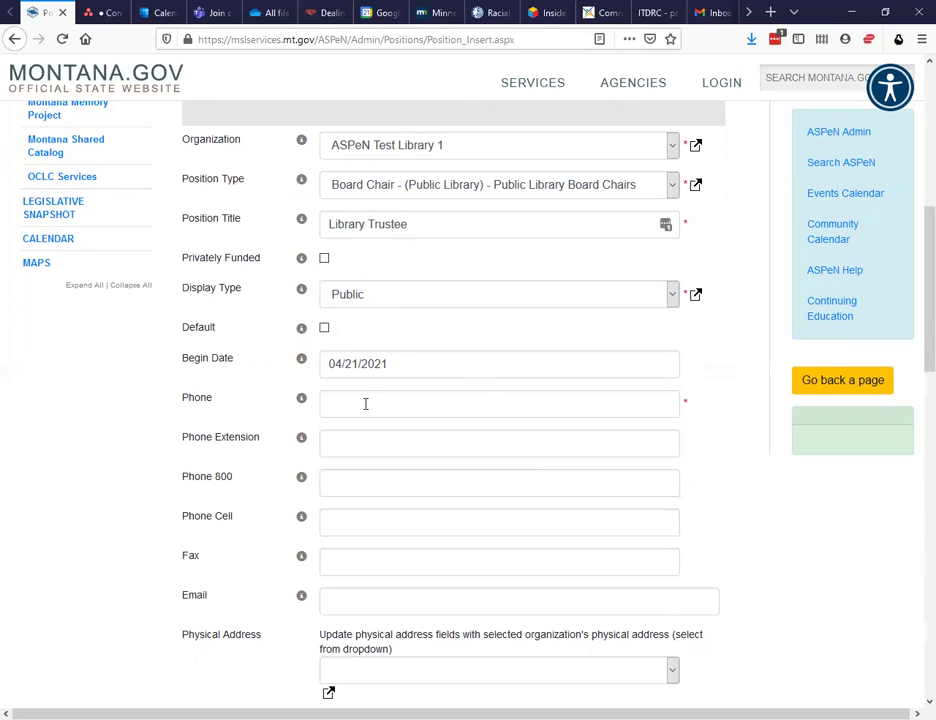
Enter the position's phone number and fill its physical address from the ASPeN Test Library 1 organization record.
key(Tab)
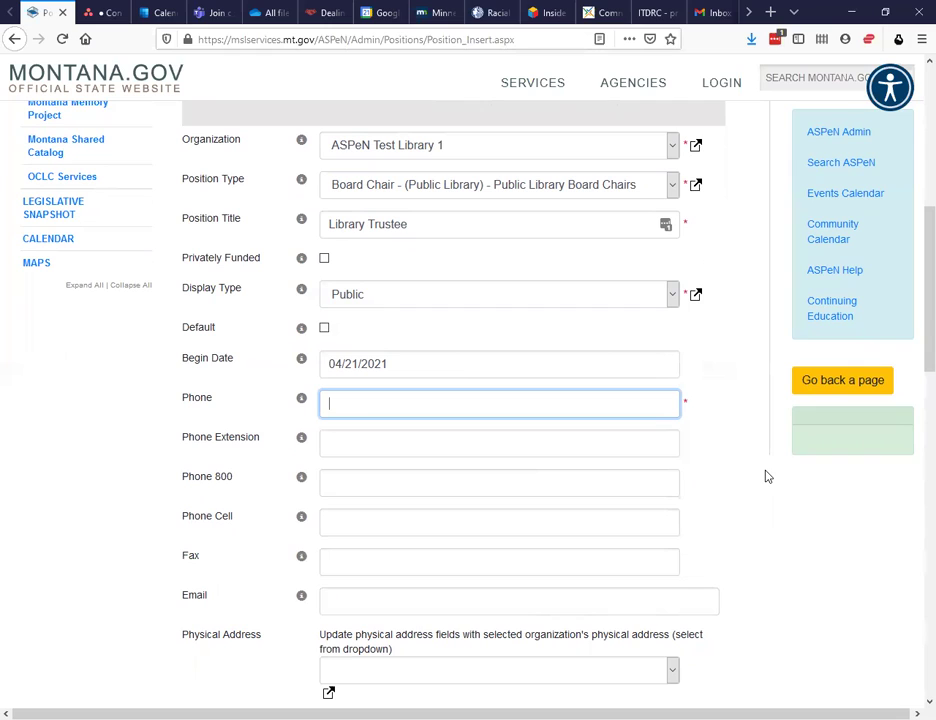
text(4065551234)
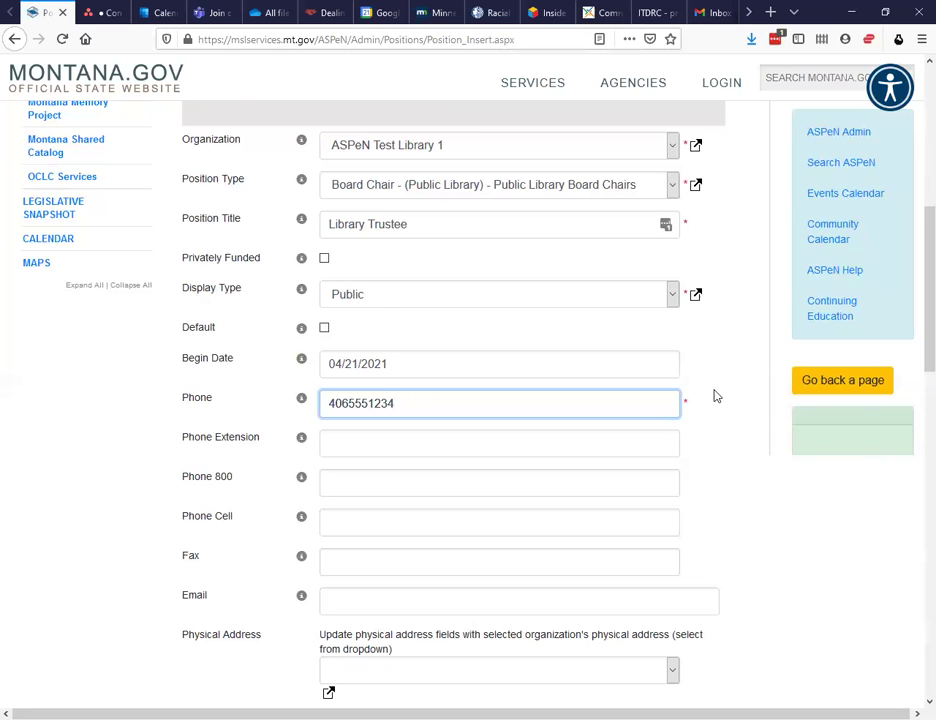
scroll(714, 394, down, 1)
scroll(716, 396, down, 1)
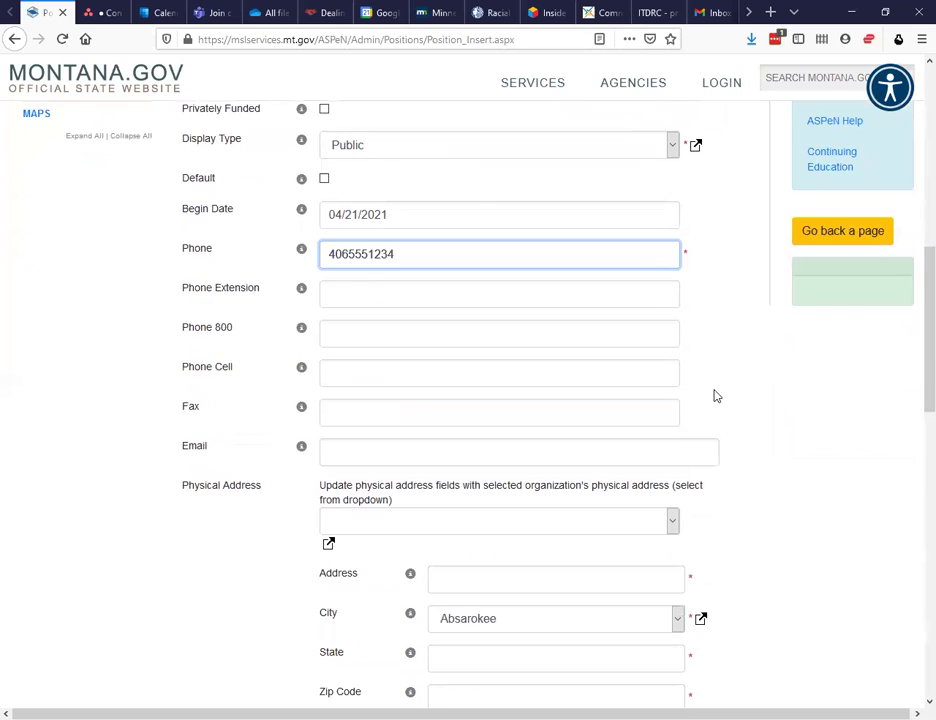
scroll(715, 393, down, 1)
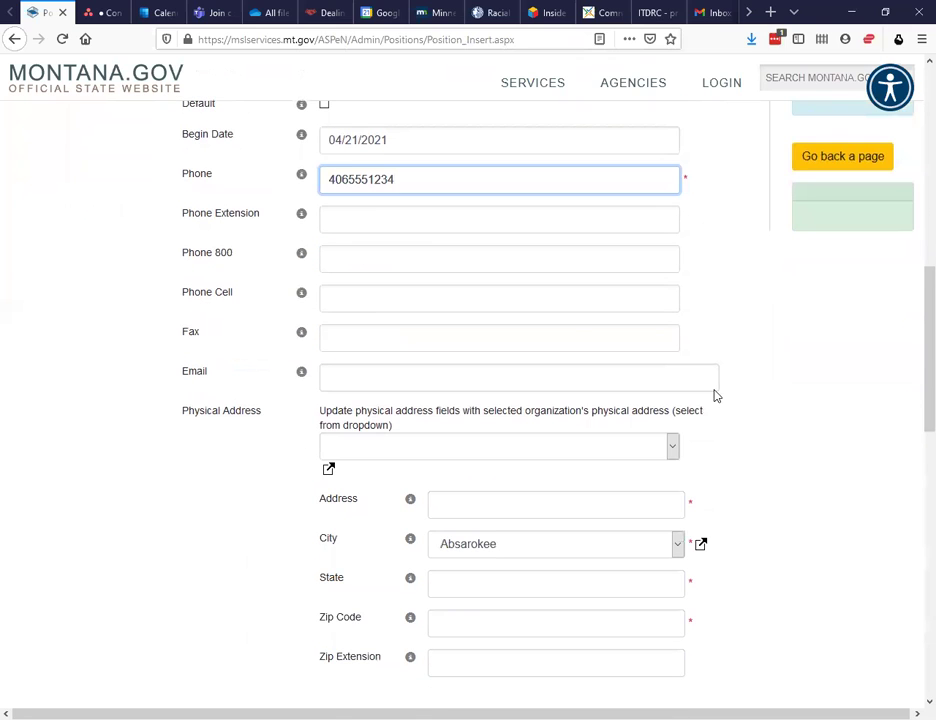
scroll(716, 395, down, 1)
click(476, 434)
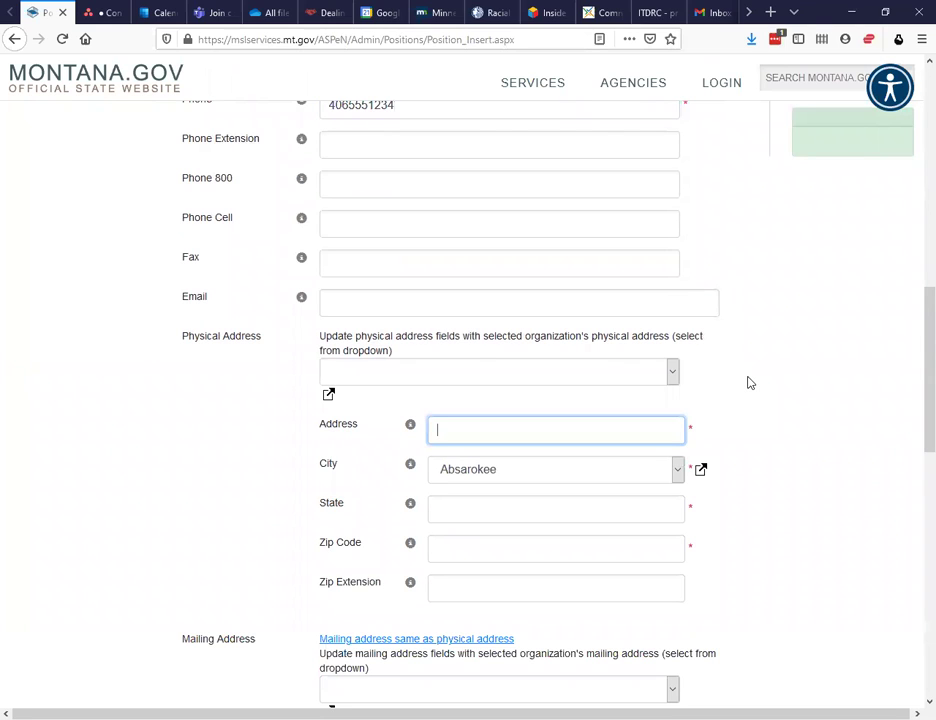
click(674, 374)
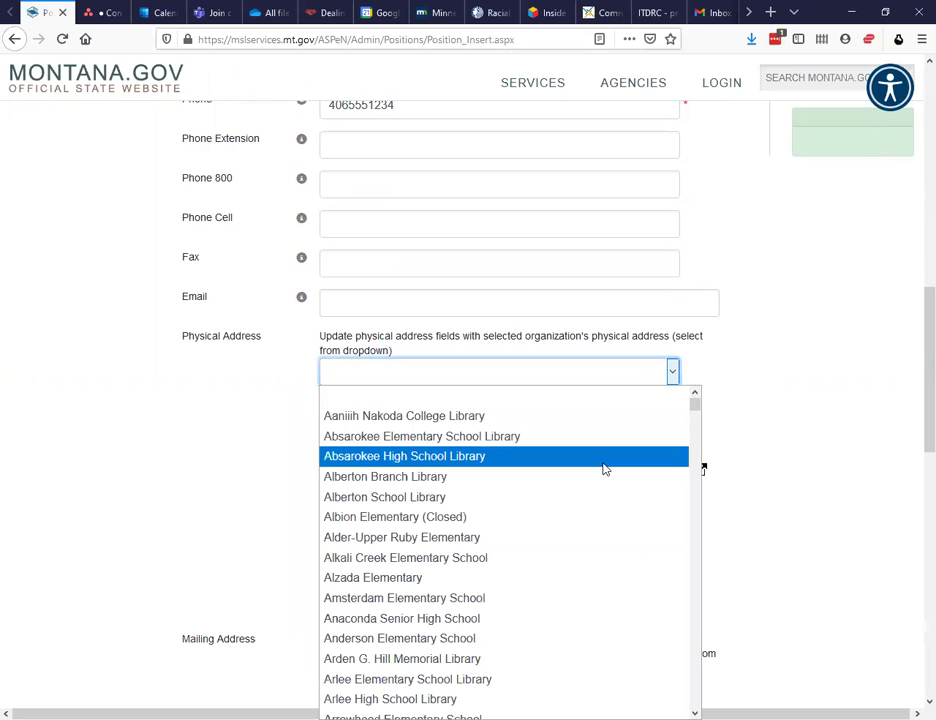
scroll(604, 469, down, 4)
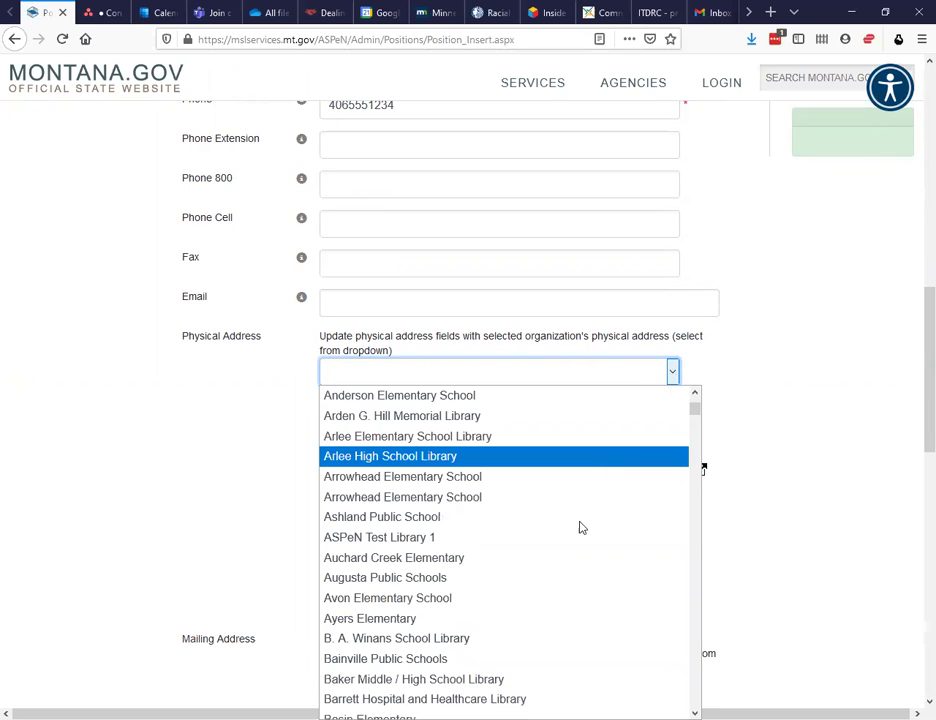
key(Return)
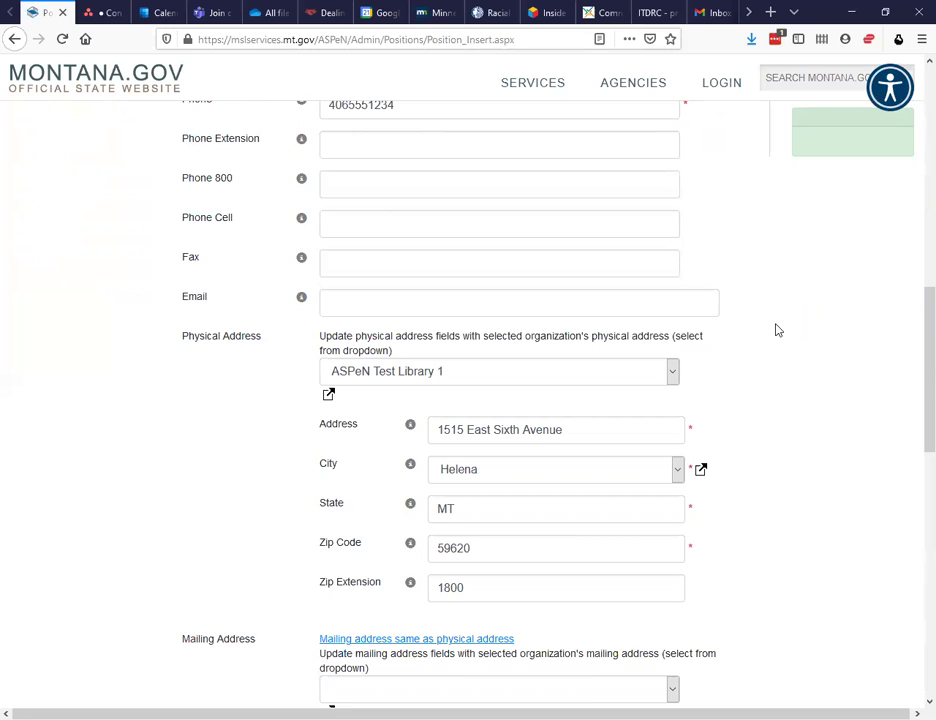
Fill the position's mailing address from the ASPeN Test Library 1 organization record.
scroll(778, 330, down, 1)
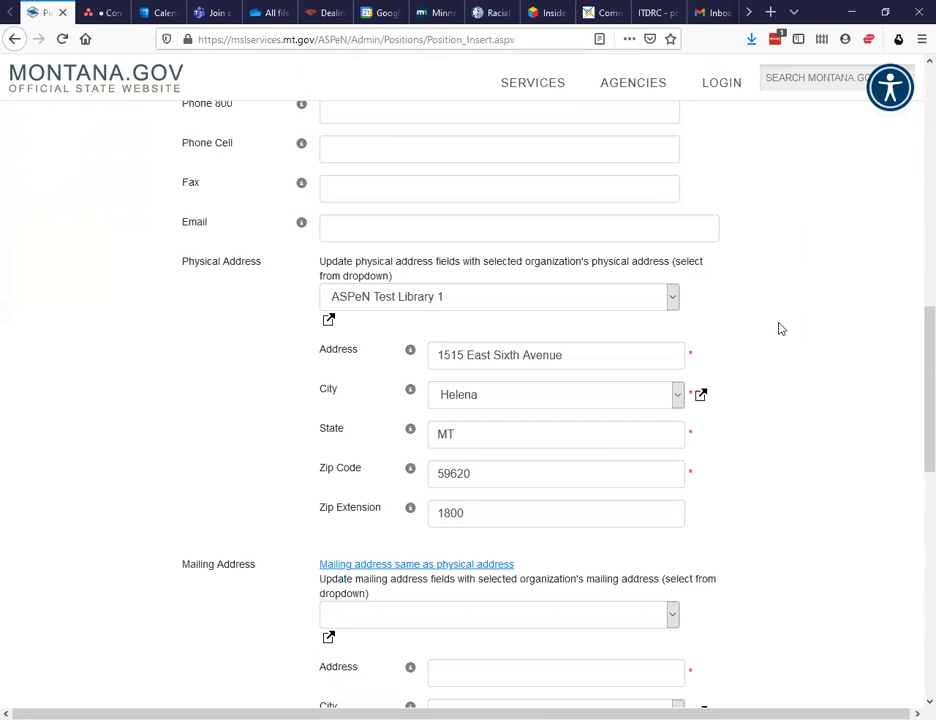
scroll(782, 328, down, 2)
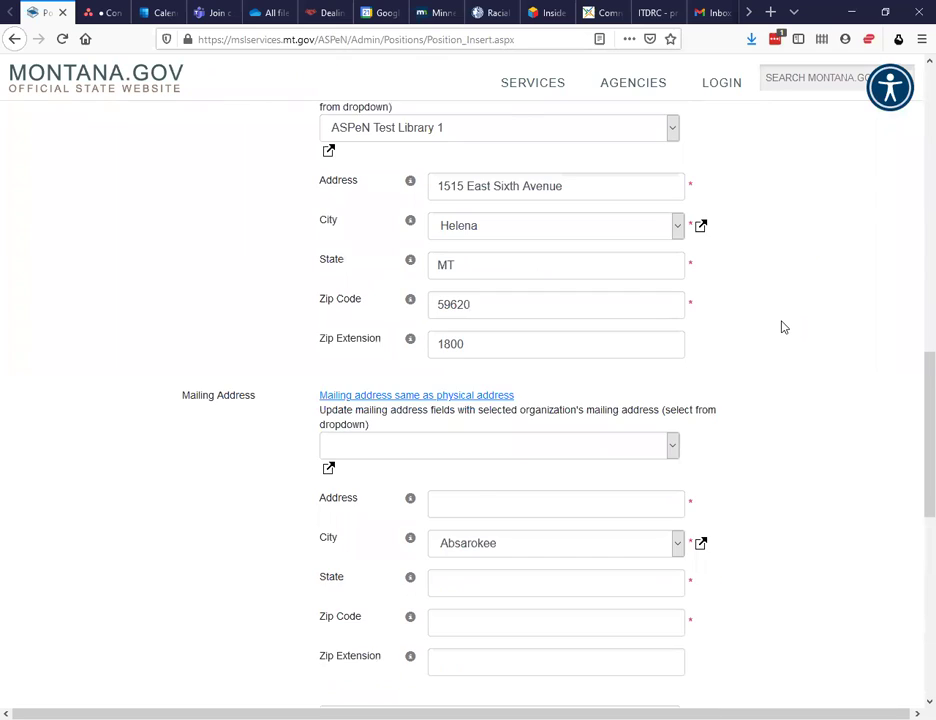
scroll(783, 327, down, 1)
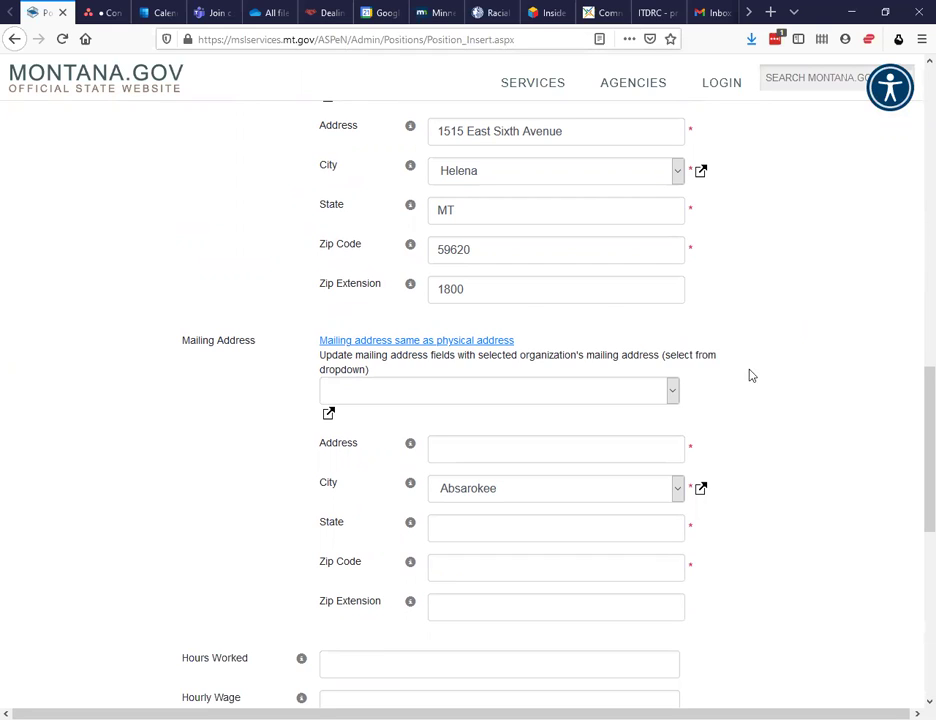
click(673, 392)
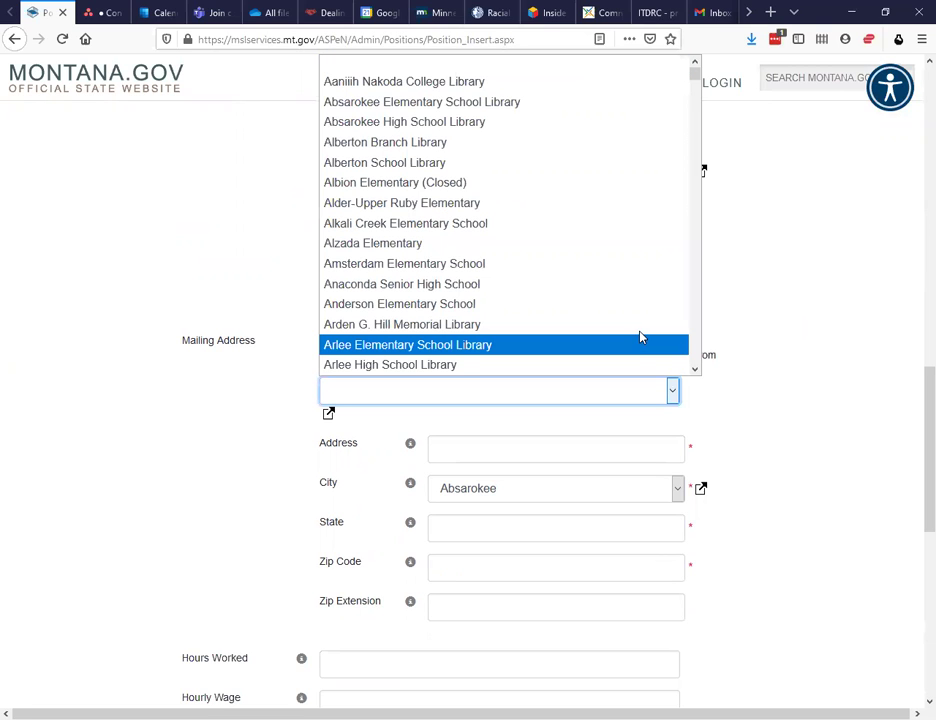
scroll(641, 338, down, 2)
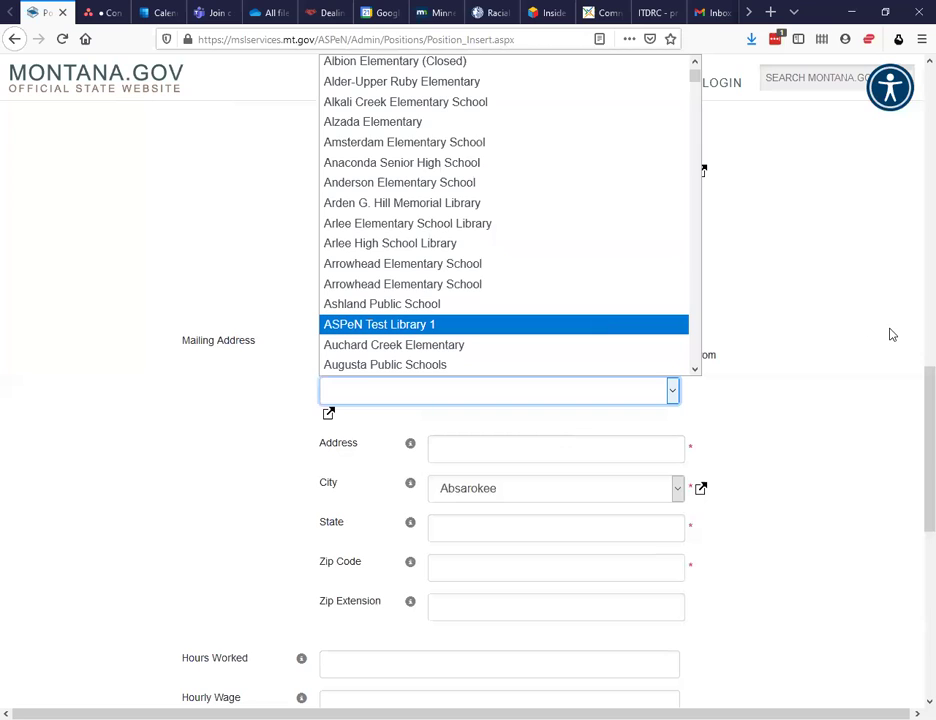
key(Return)
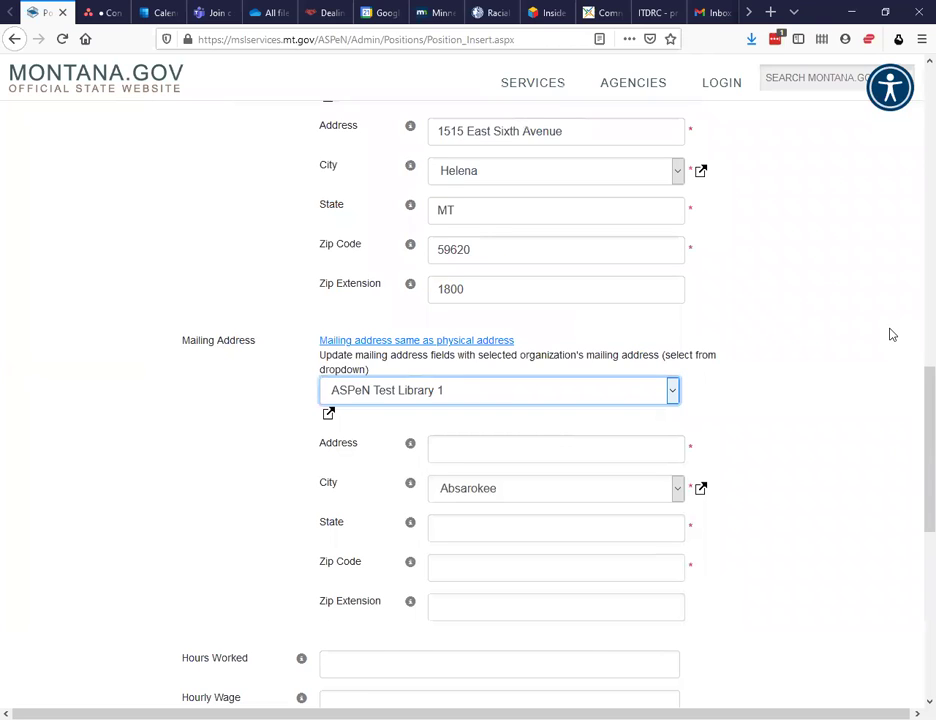
click(453, 341)
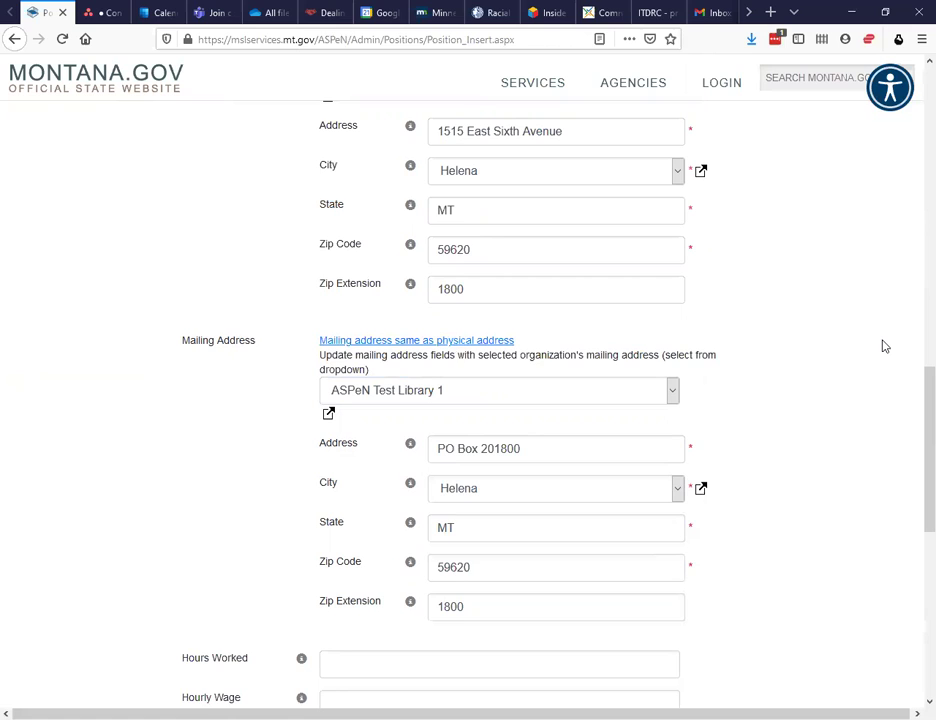
Set the trustee year appointed to 2021 and the trustee appointment type to Elected, and save the position record.
scroll(884, 346, down, 3)
scroll(884, 346, down, 2)
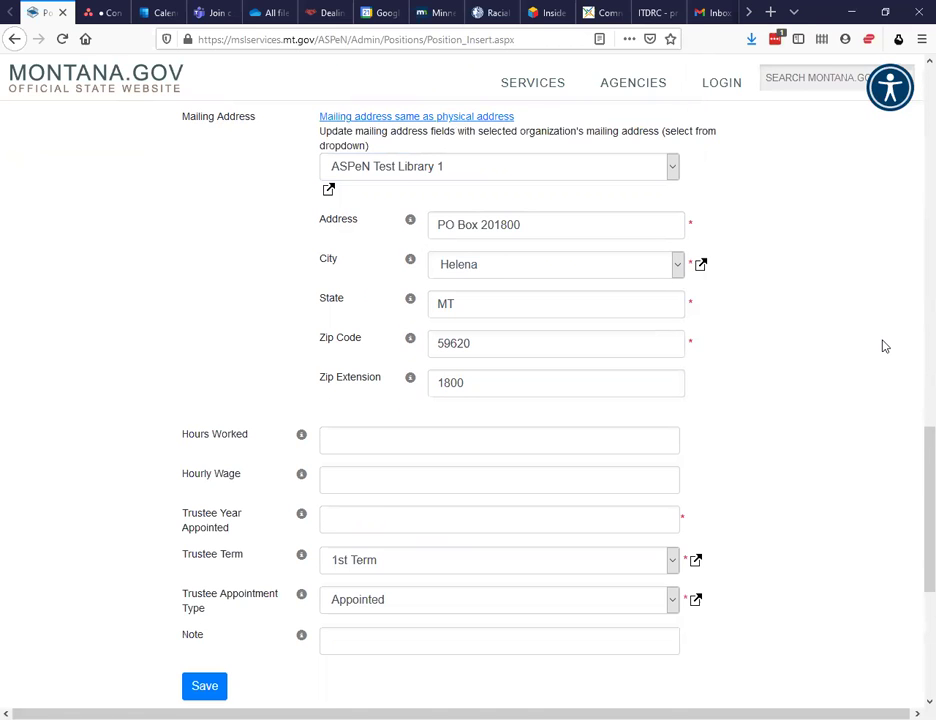
scroll(884, 346, down, 2)
scroll(850, 338, down, 2)
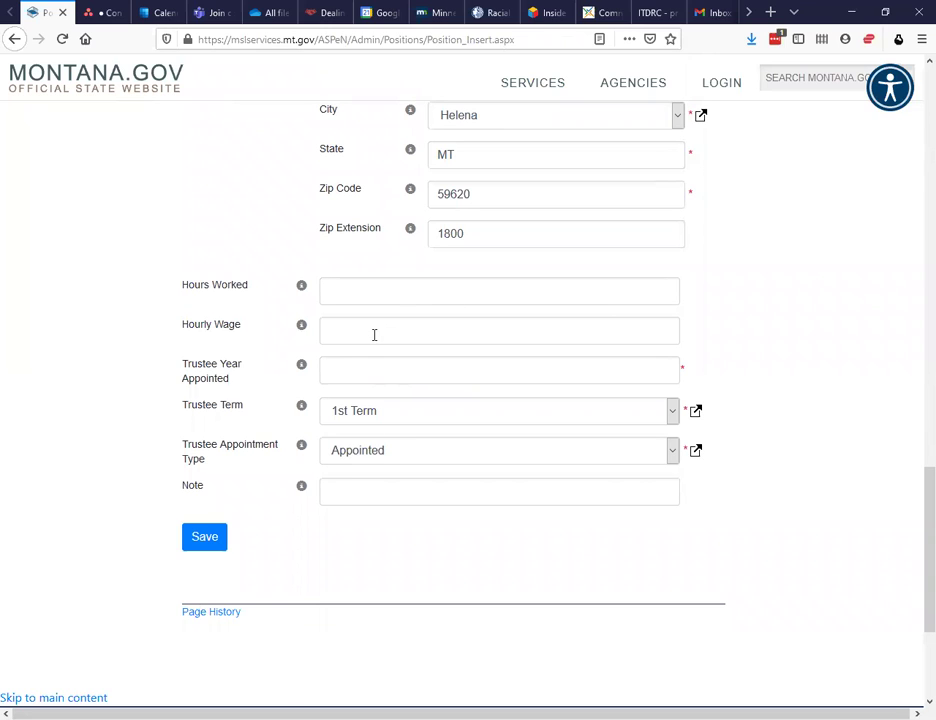
click(340, 373)
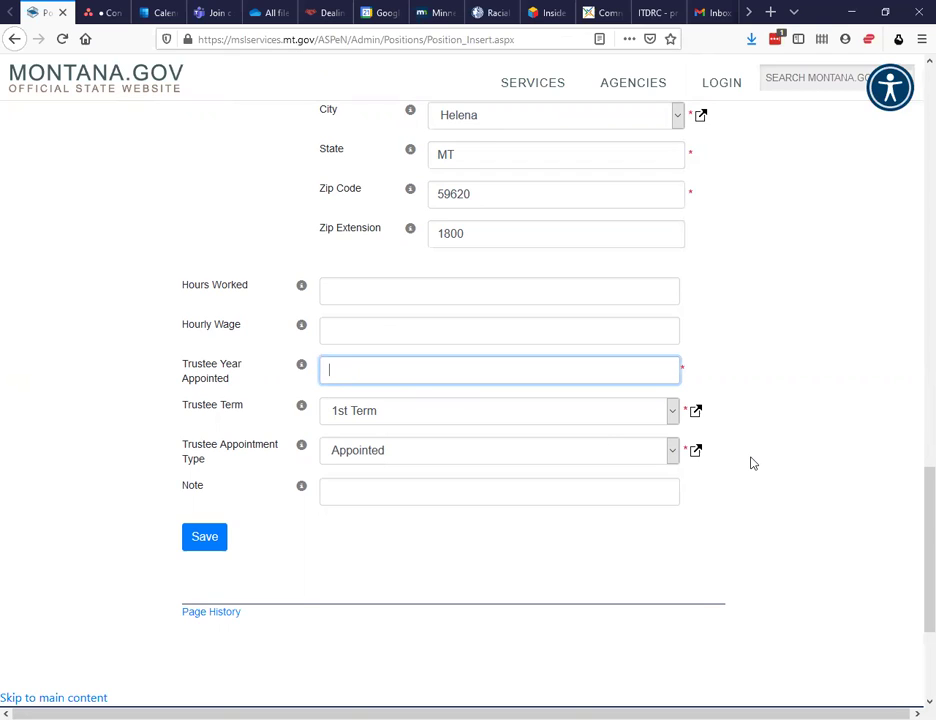
text(2021)
click(673, 452)
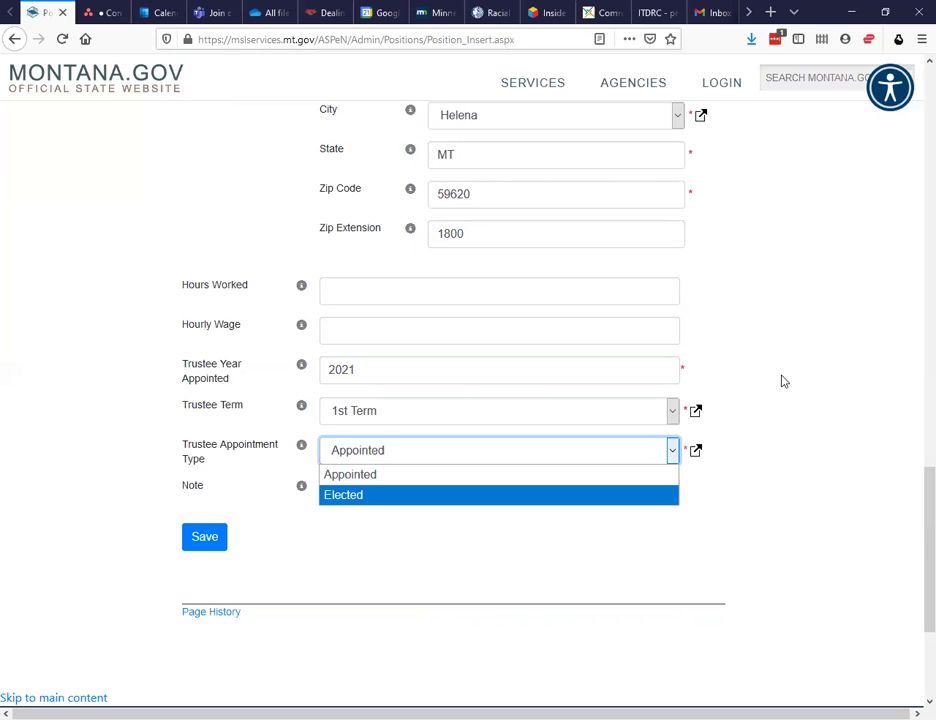
key(Return)
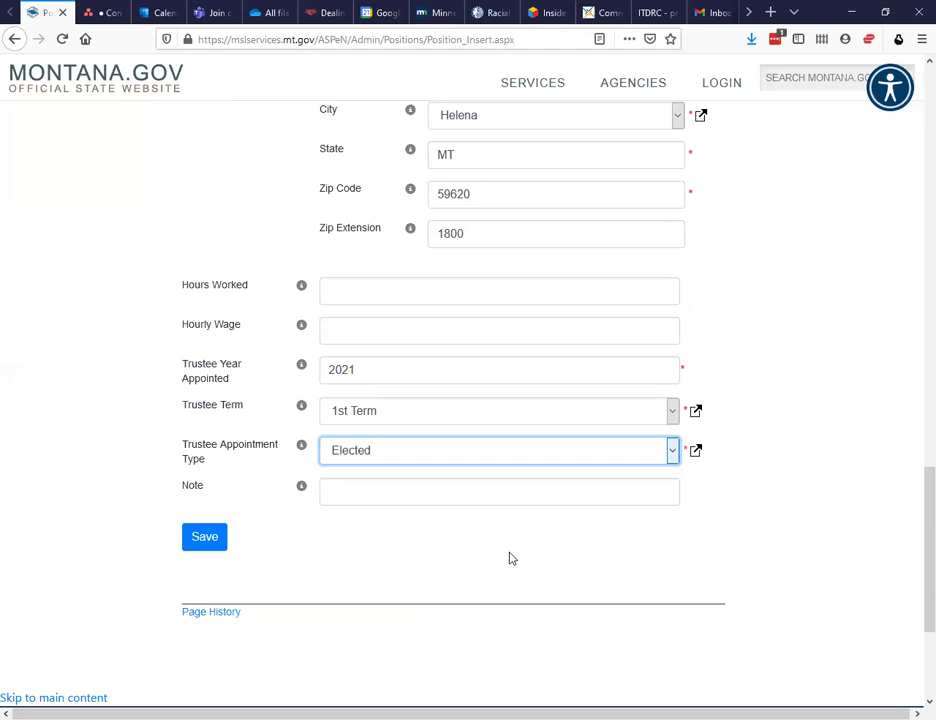
click(200, 540)
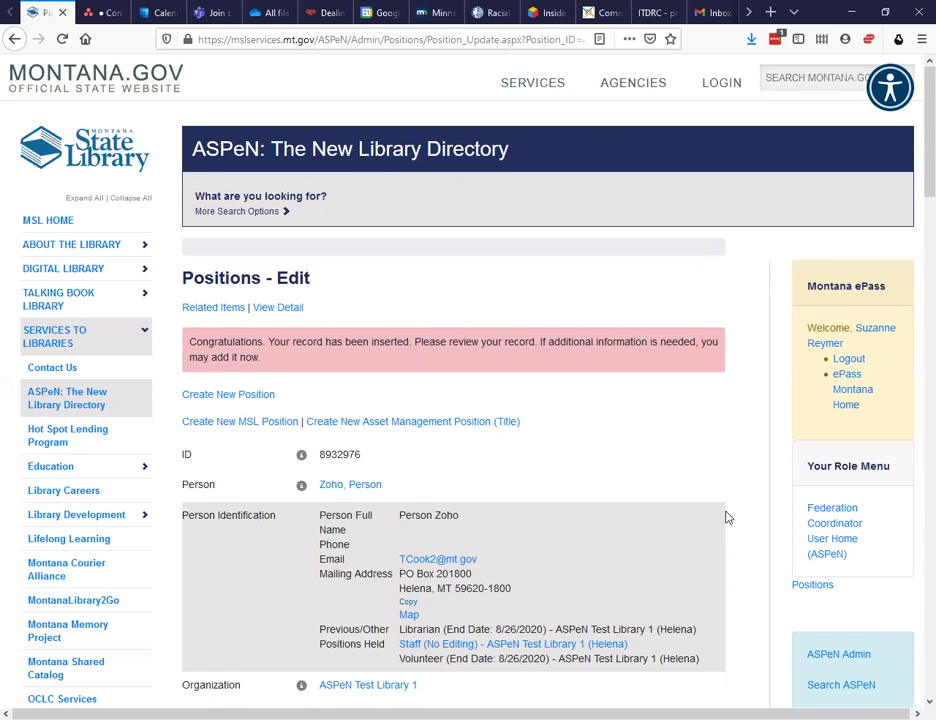
Go to the ASPeN Admin page and open the management list for Positions.
scroll(728, 517, down, 1)
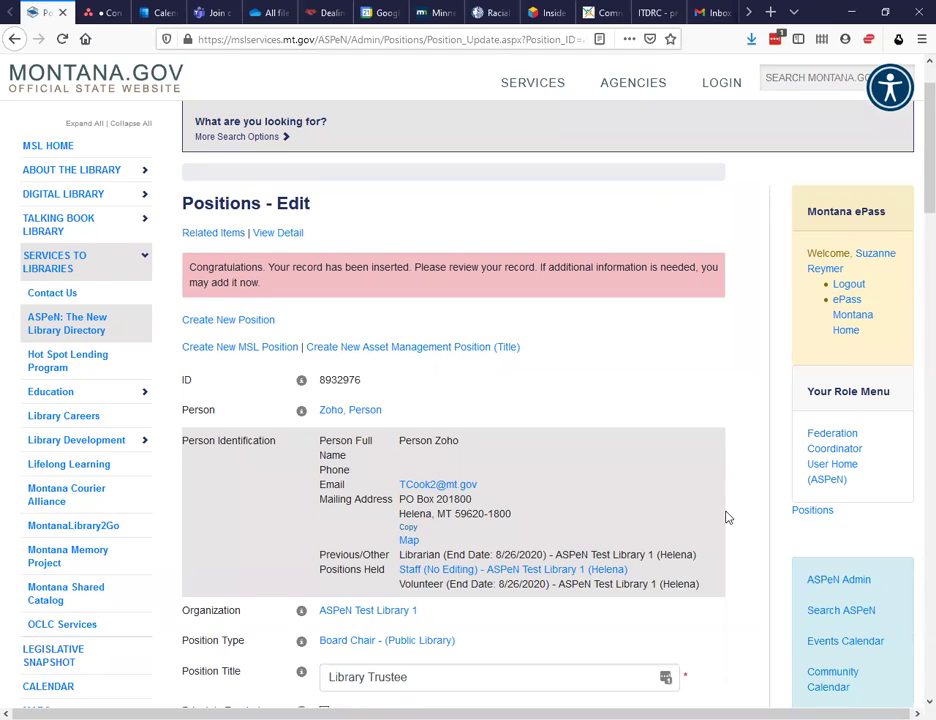
scroll(728, 517, down, 1)
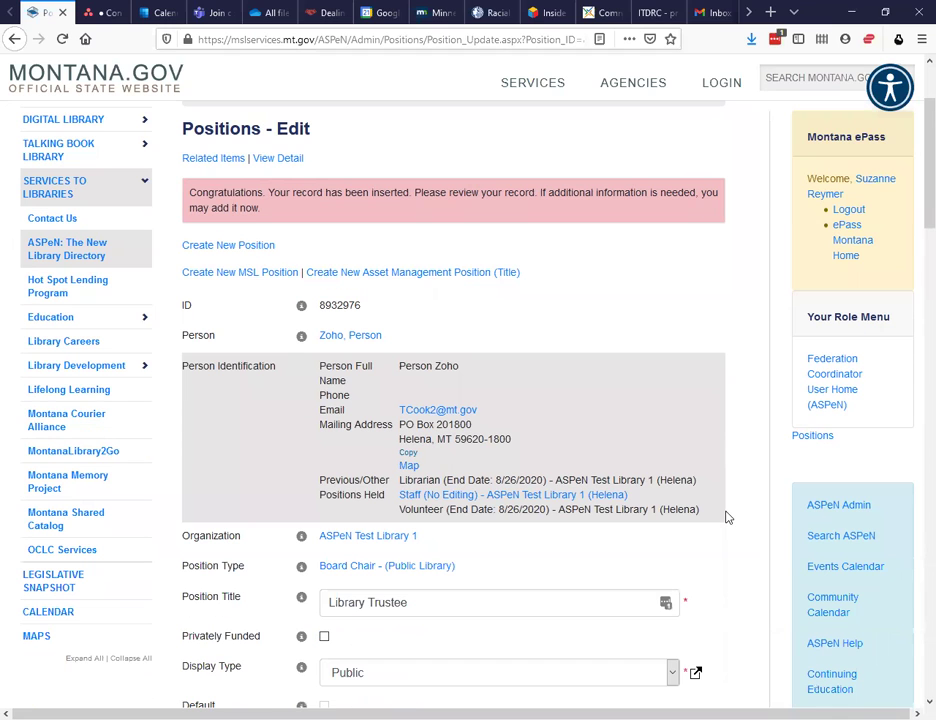
click(833, 506)
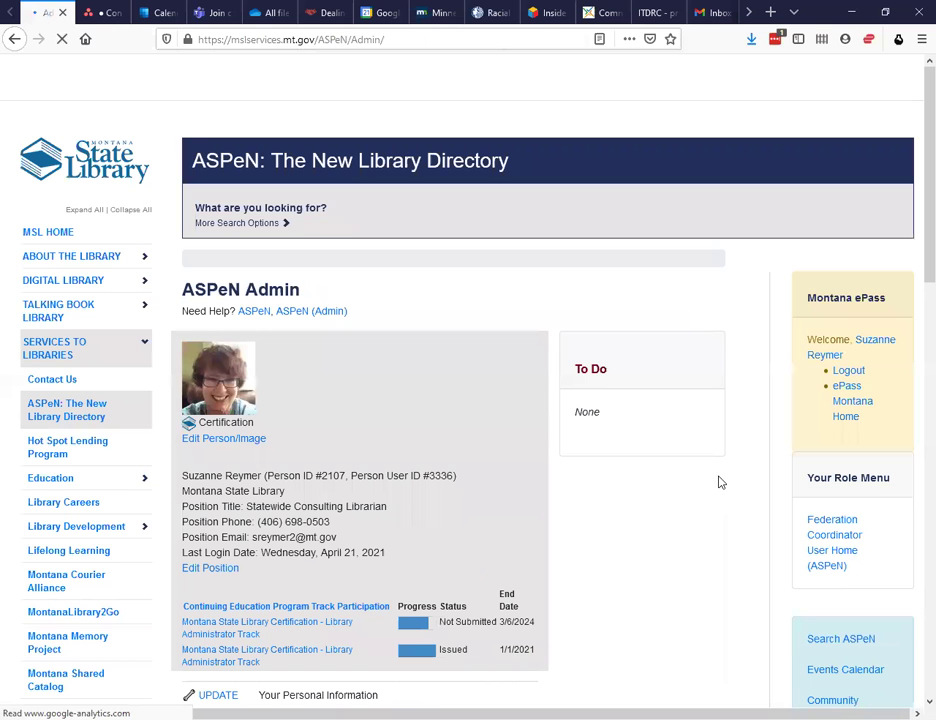
scroll(720, 478, down, 2)
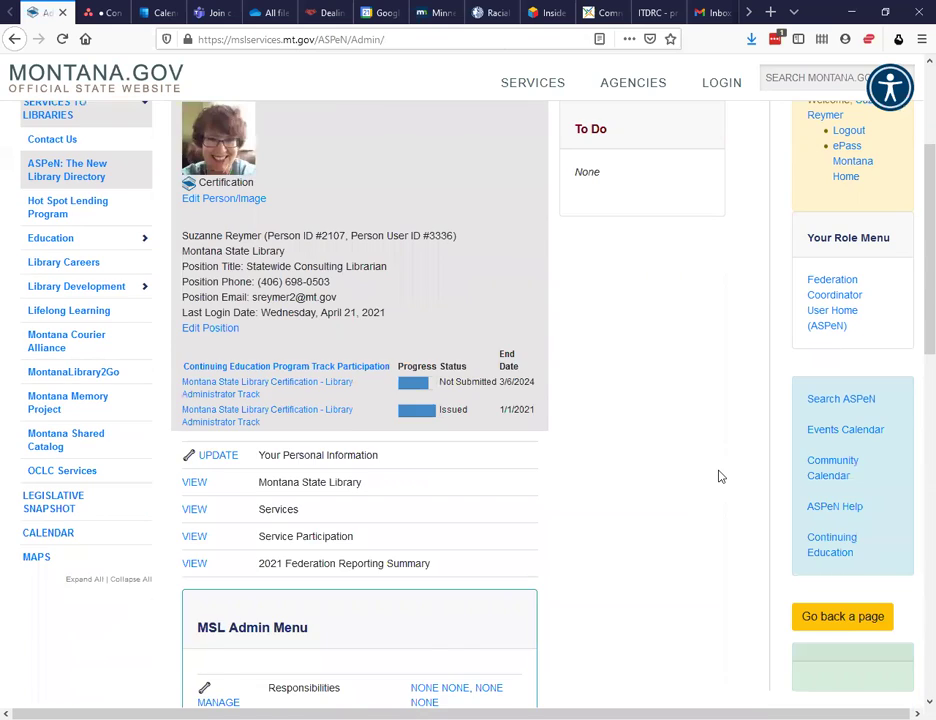
scroll(720, 478, down, 1)
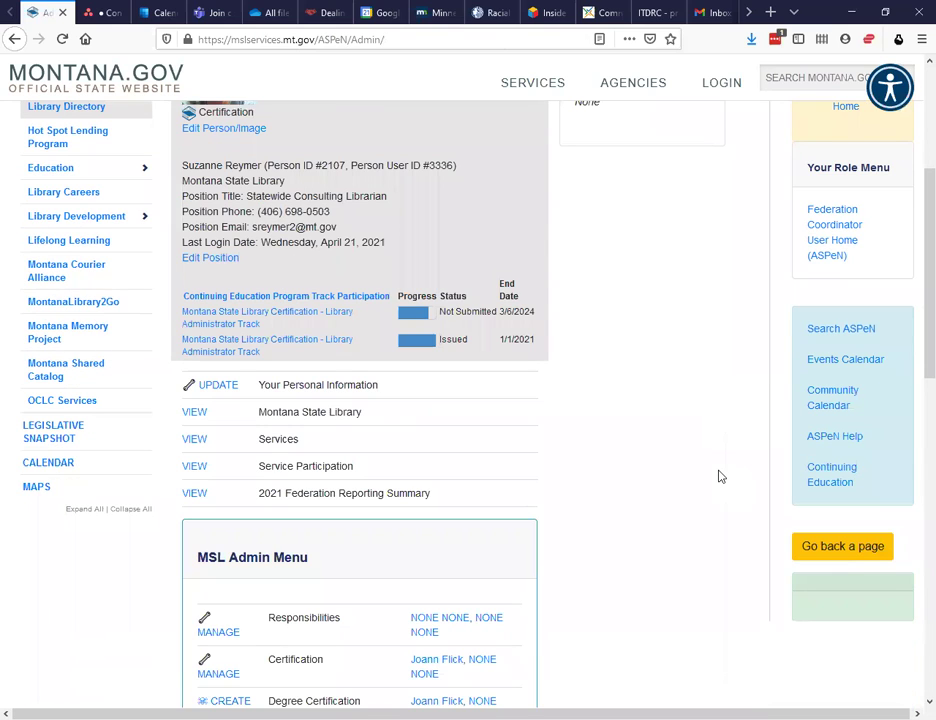
scroll(720, 478, down, 1)
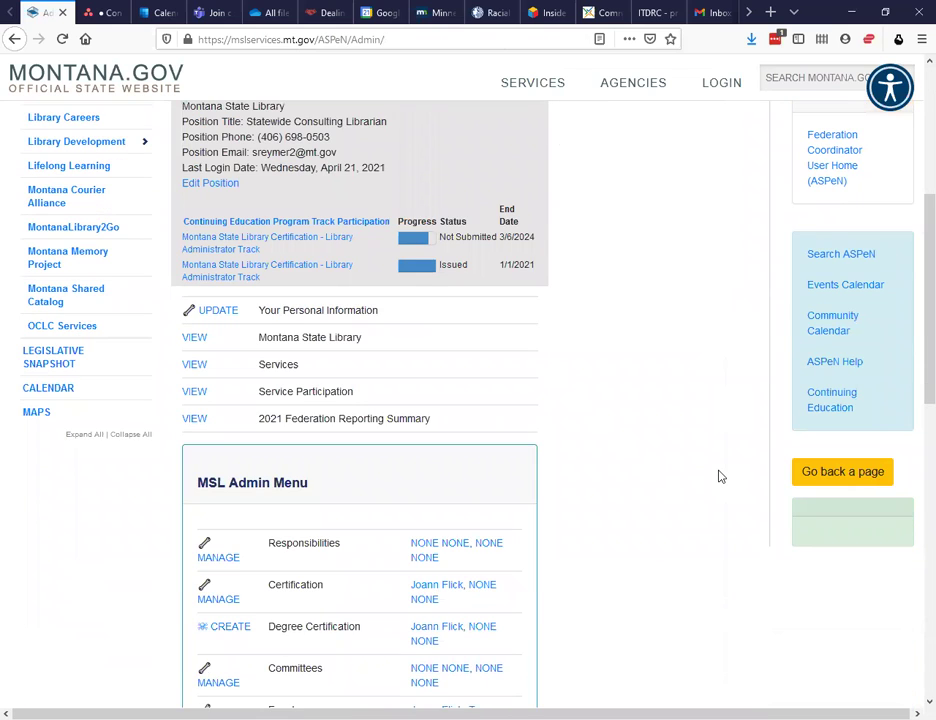
scroll(720, 477, down, 1)
scroll(720, 477, down, 2)
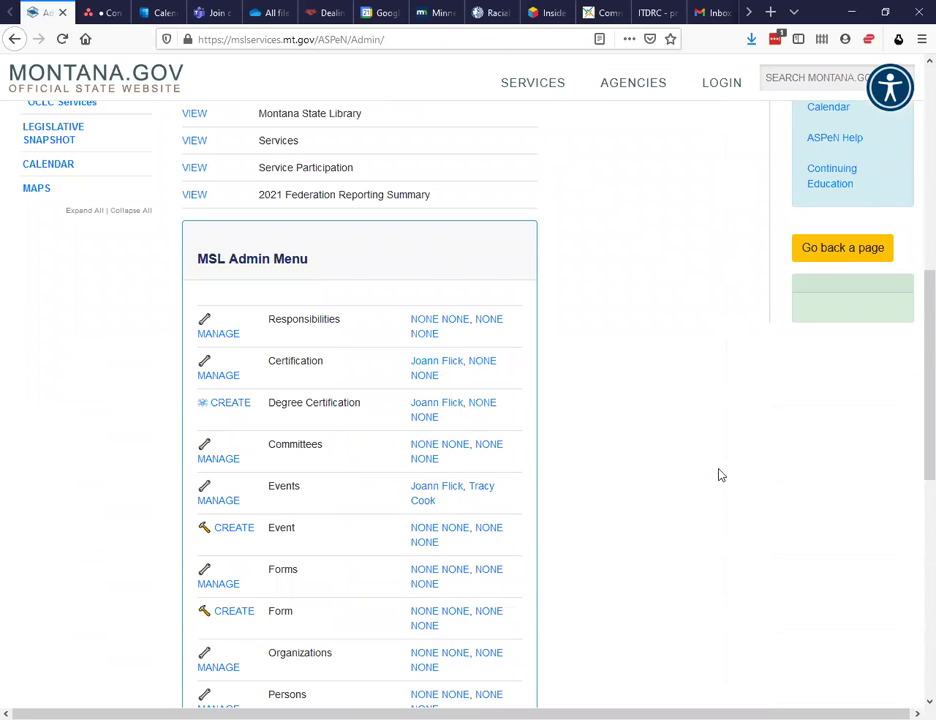
scroll(720, 475, down, 2)
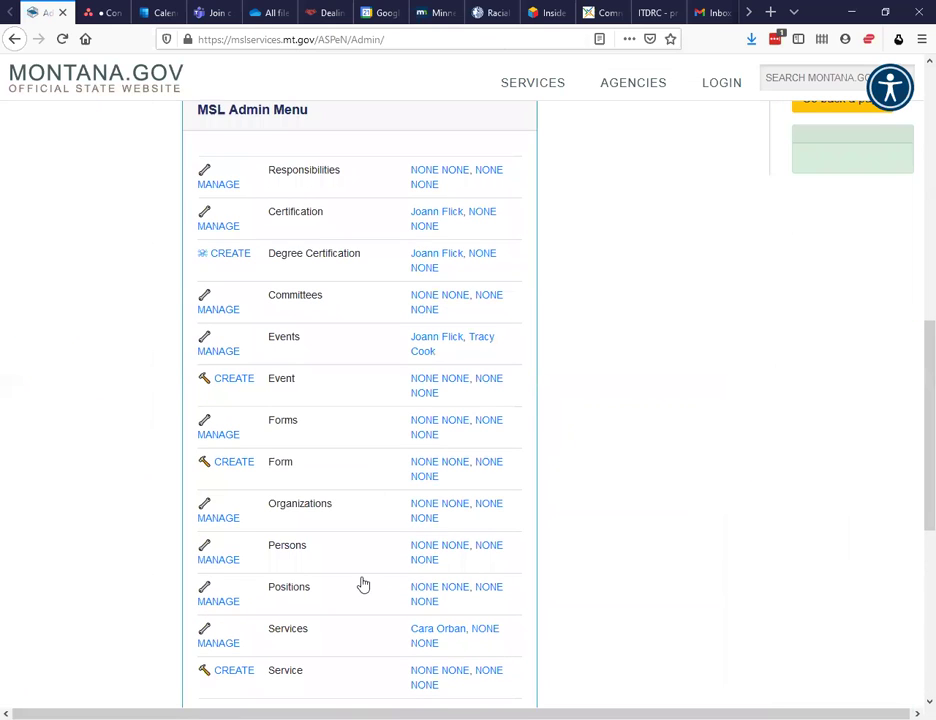
click(217, 603)
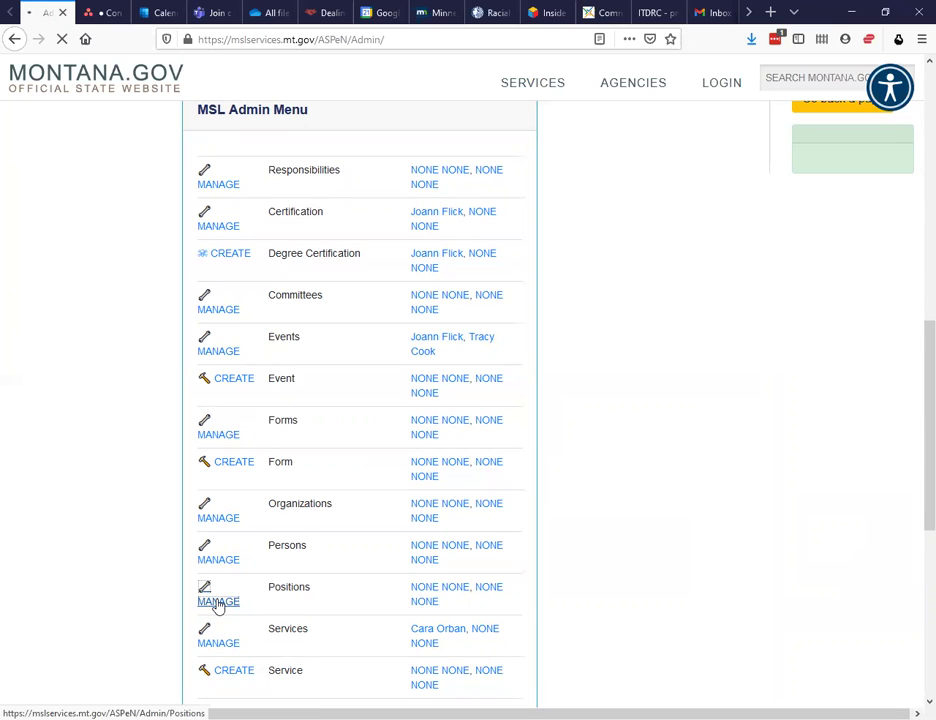
click(218, 601)
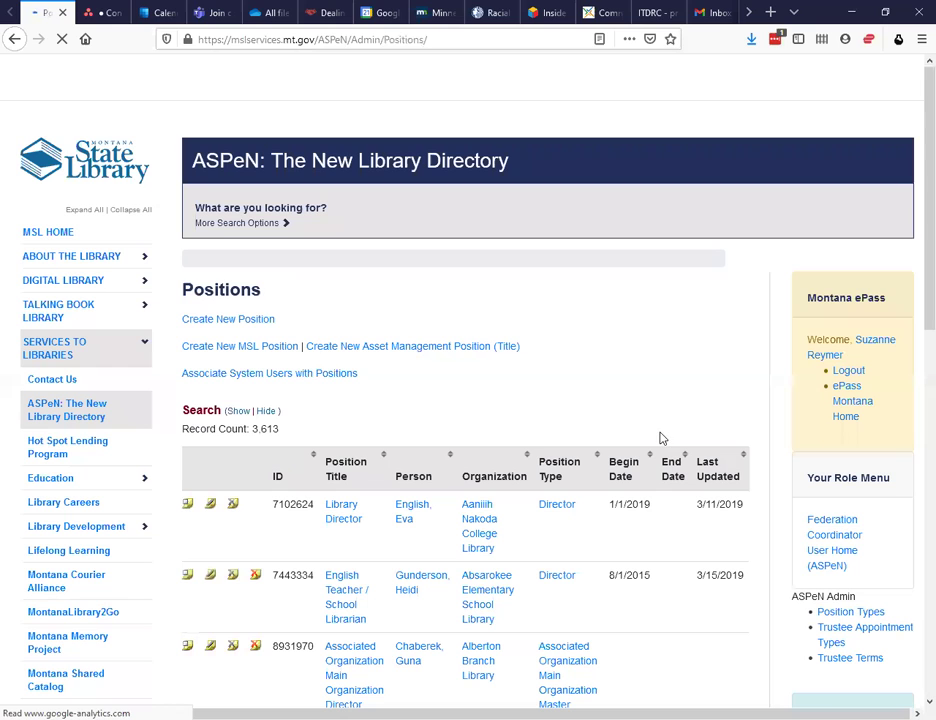
Page through the positions list to page 3, checking the entries for ASPeN Test Library 1.
scroll(661, 437, down, 5)
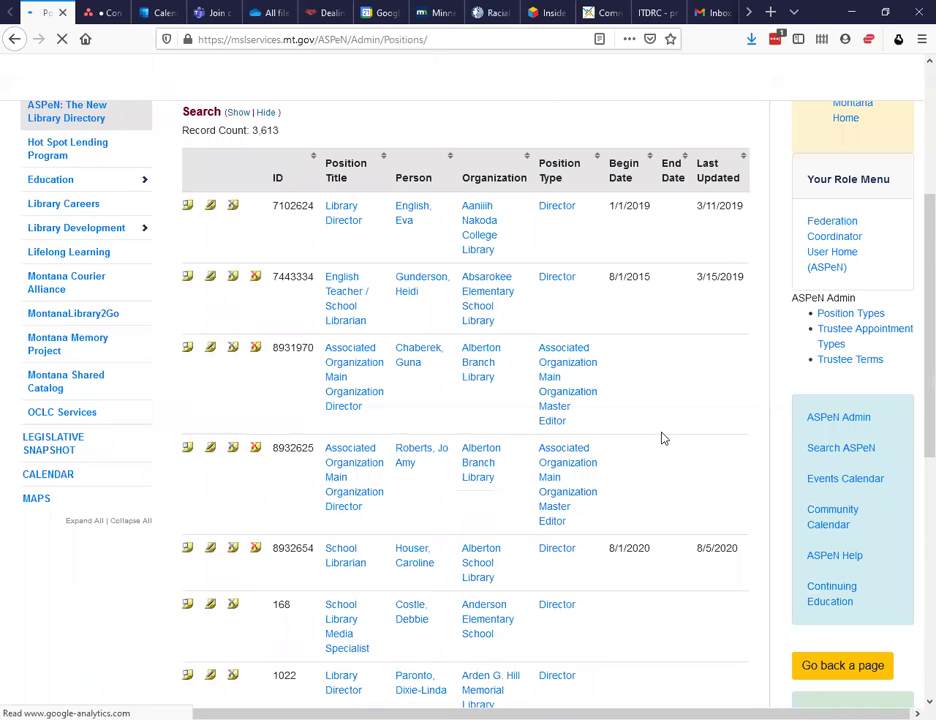
scroll(447, 463, down, 8)
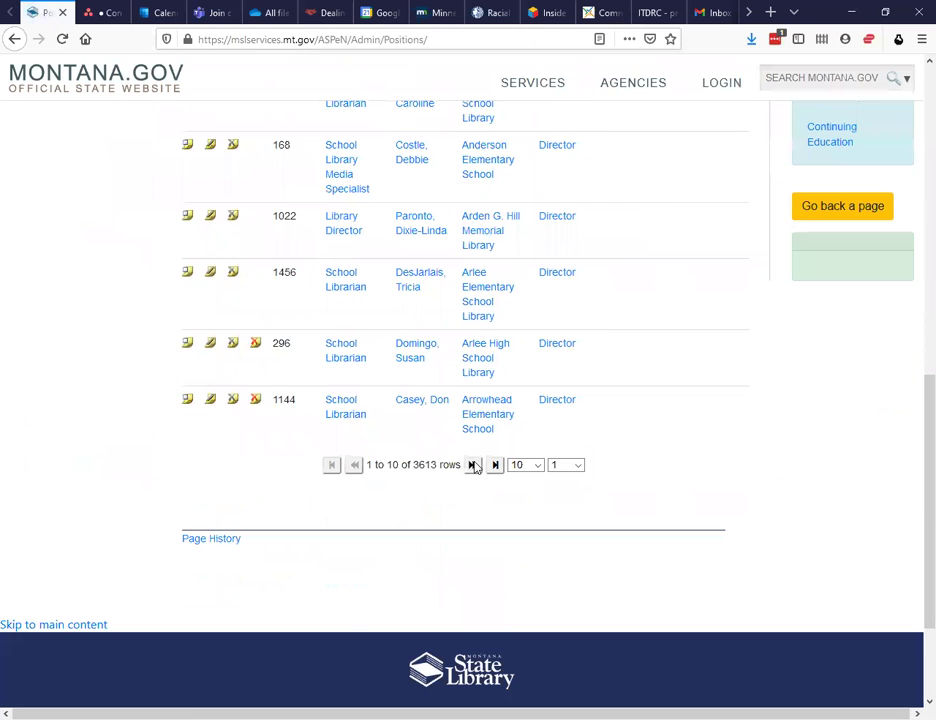
click(474, 466)
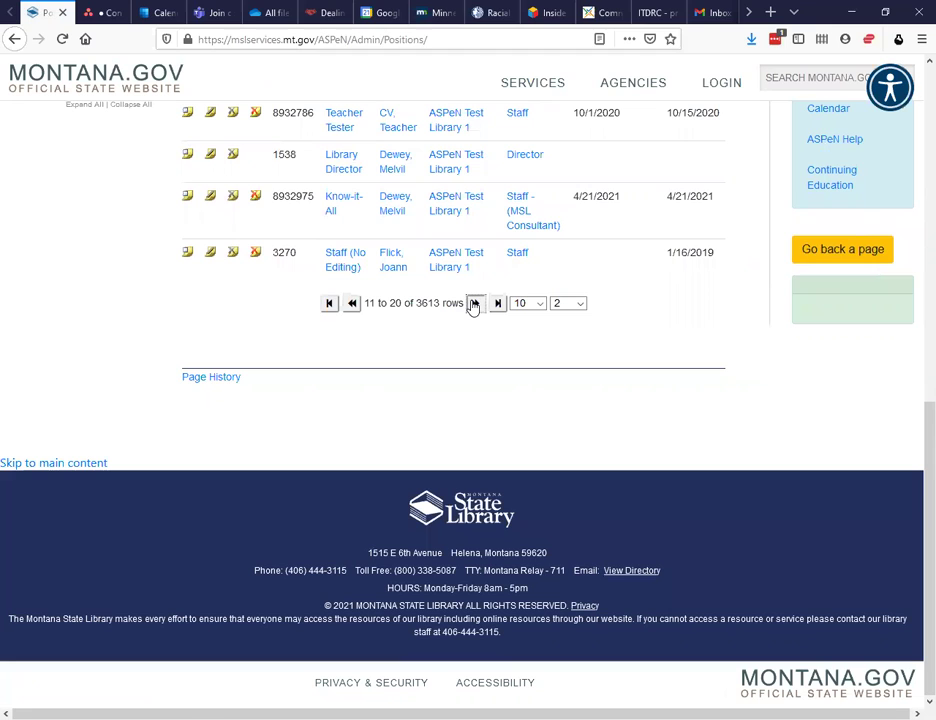
click(474, 303)
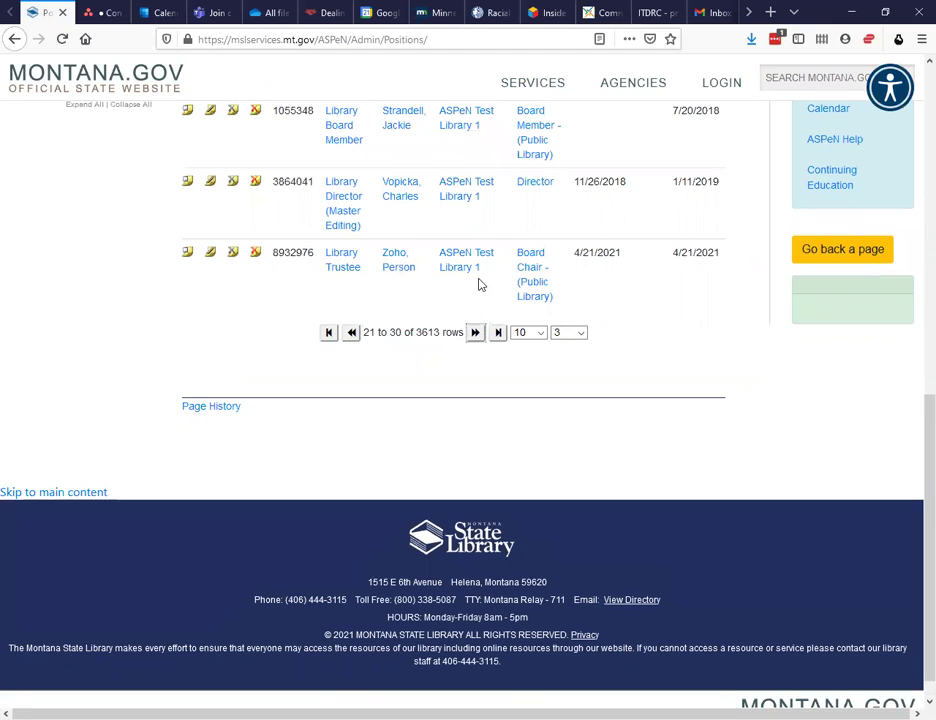
Open Remove/Replace for the Chief Cat Herder position, set its end date to 04/19/2021, and save it for replacement with another person.
scroll(479, 285, up, 3)
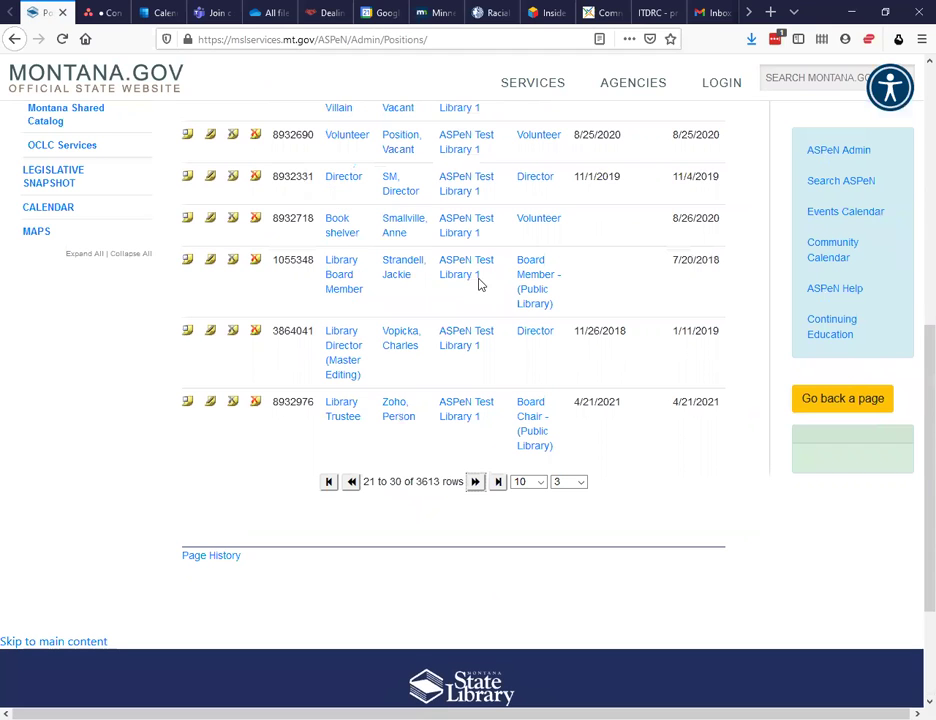
scroll(479, 285, up, 5)
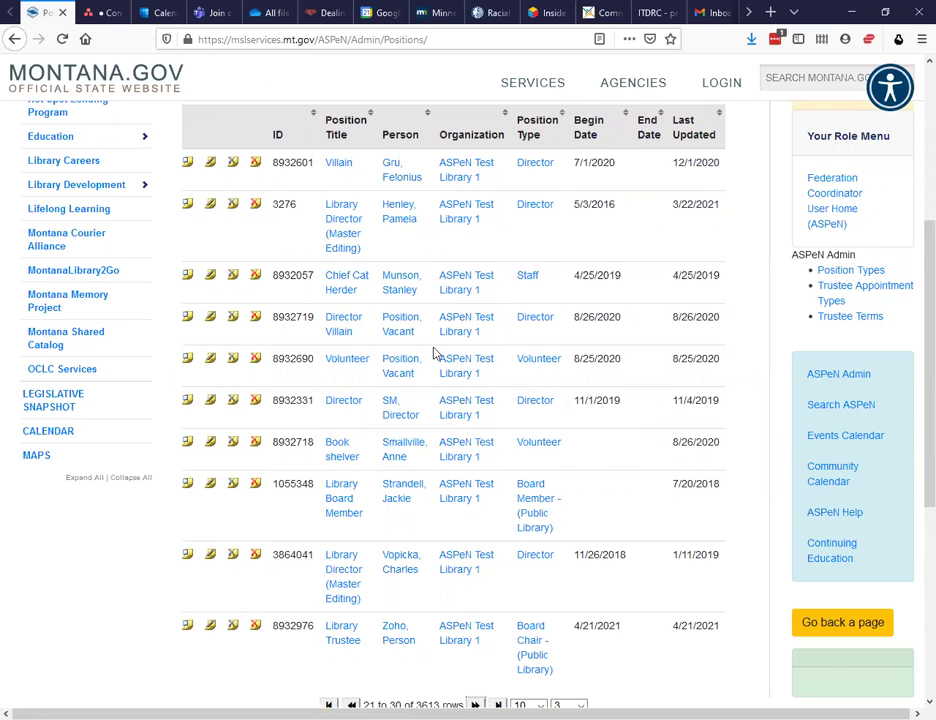
scroll(440, 420, down, 3)
scroll(420, 430, down, 2)
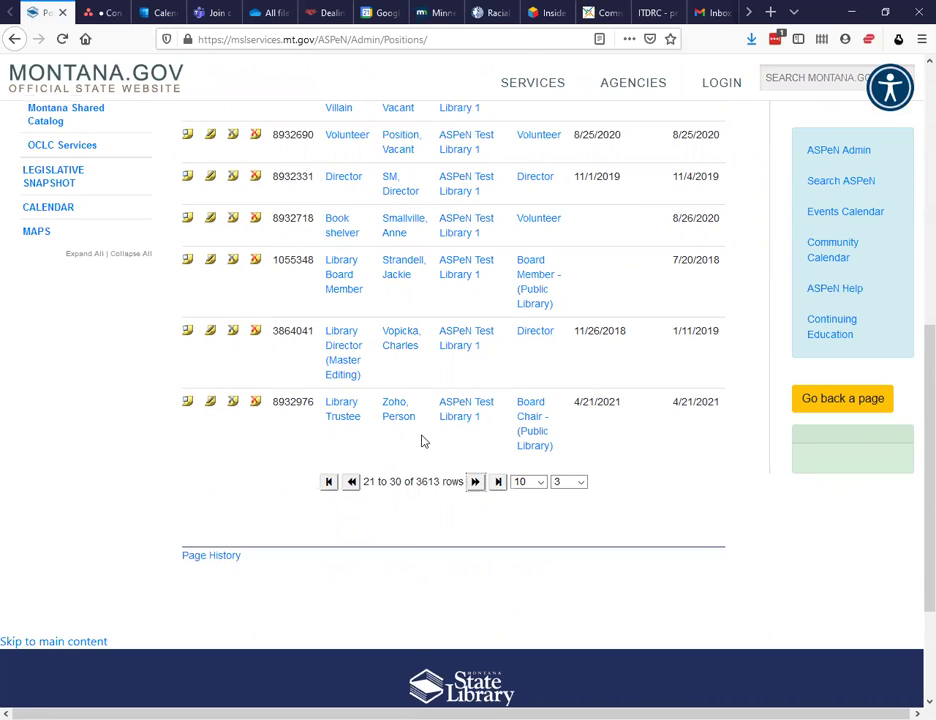
scroll(437, 419, up, 1)
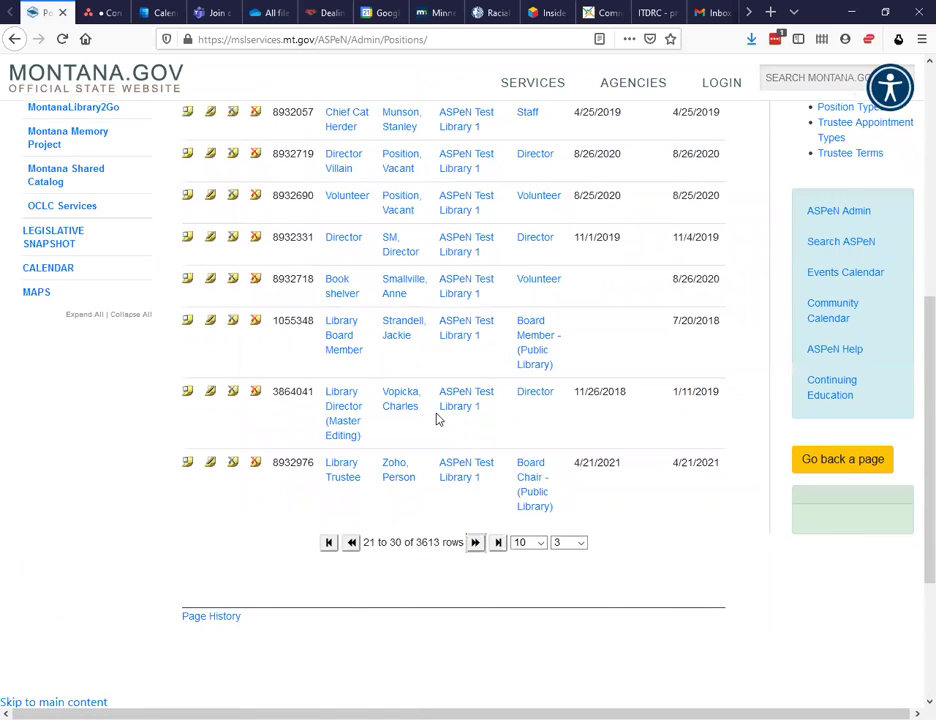
scroll(437, 419, up, 2)
scroll(437, 419, up, 1)
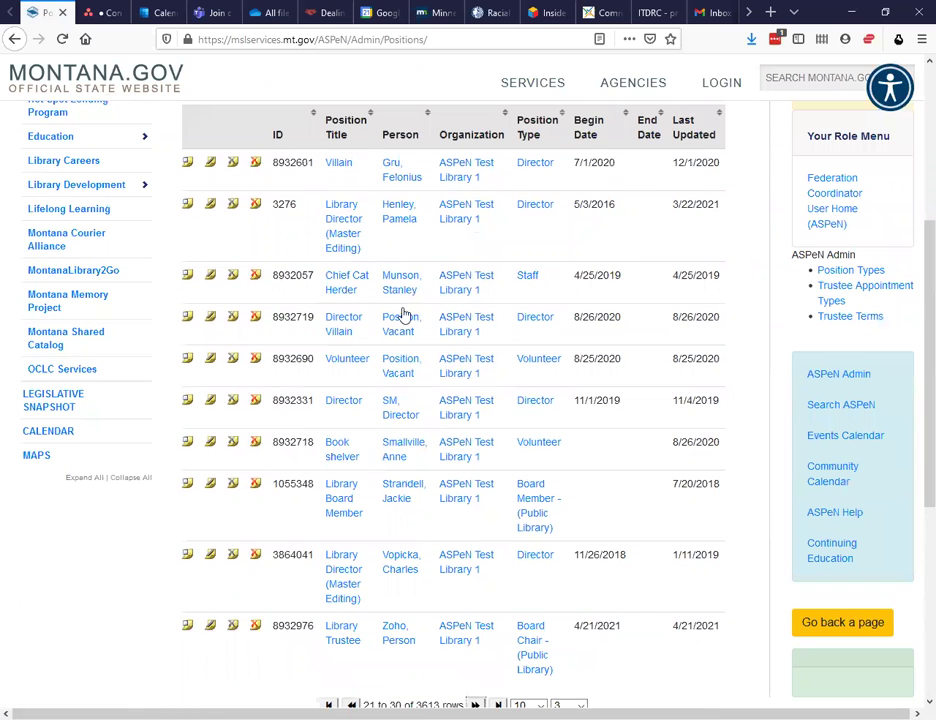
click(233, 277)
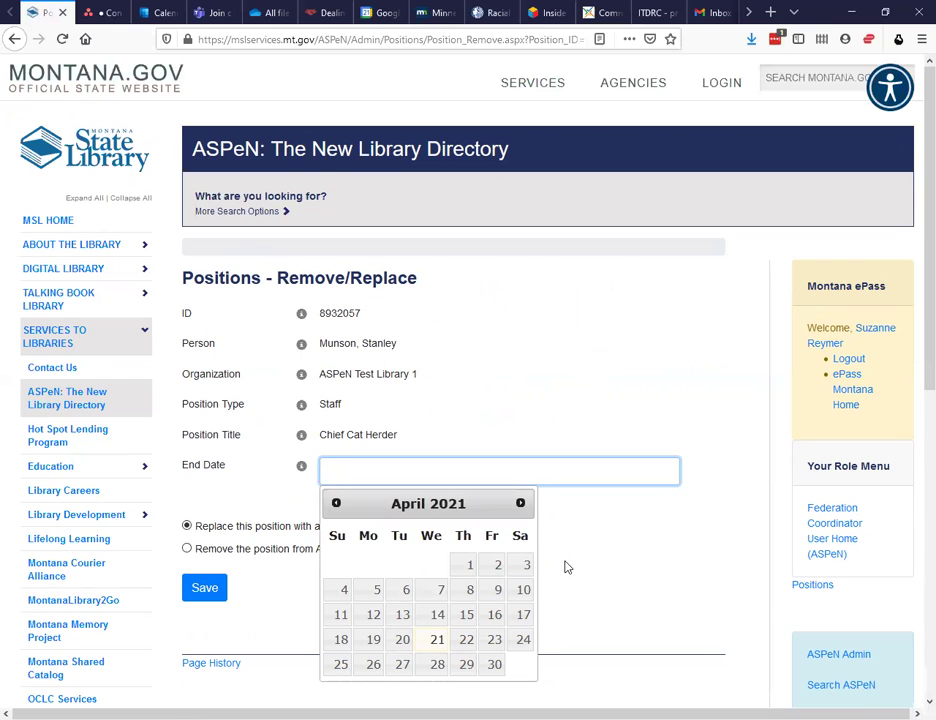
click(374, 641)
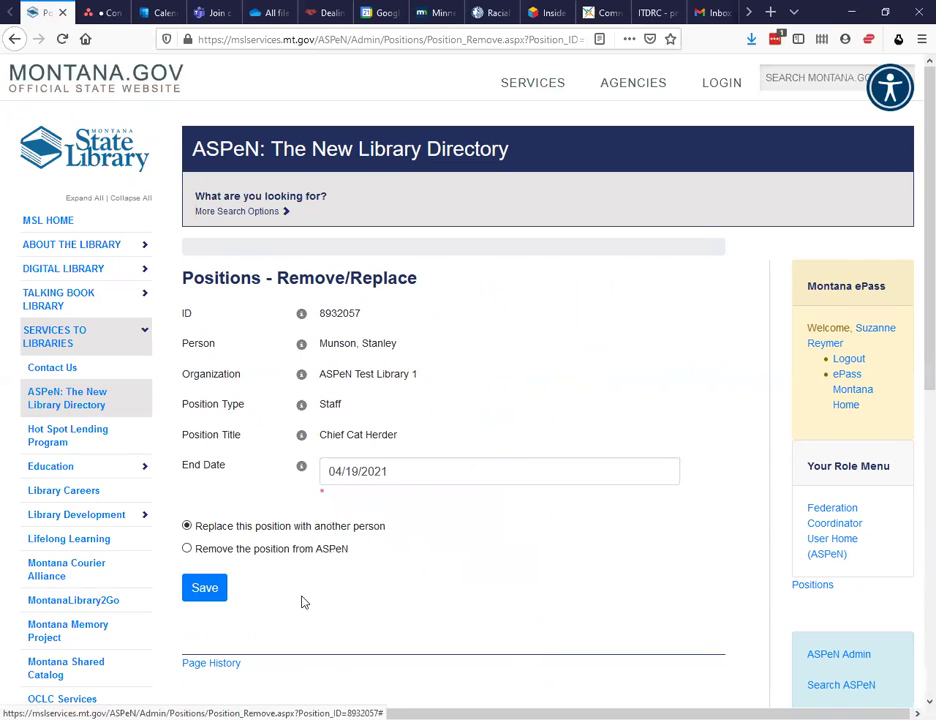
click(205, 590)
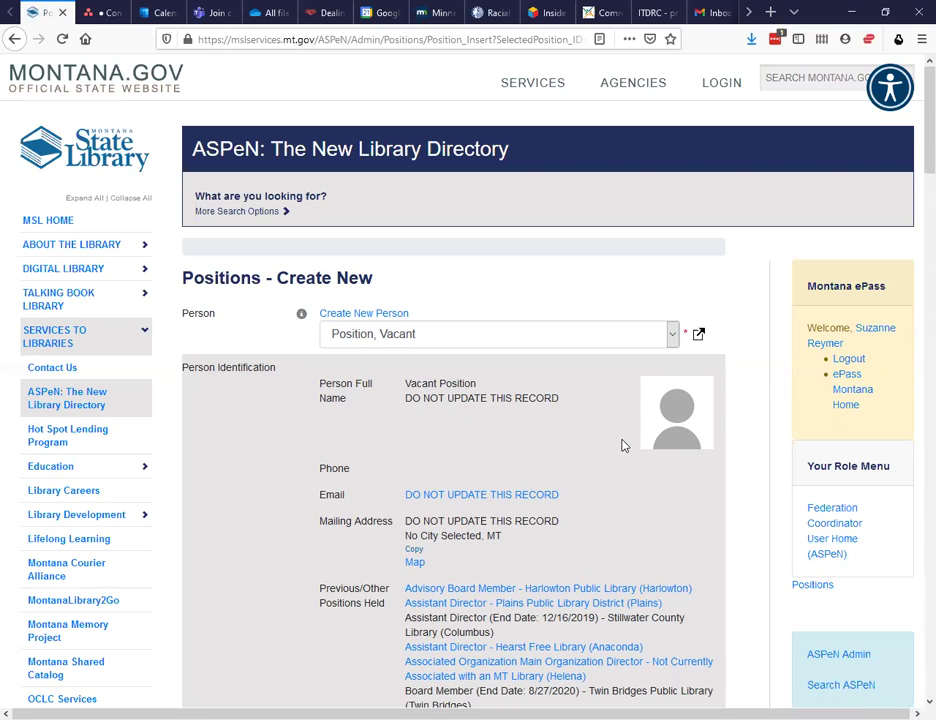
Examine the previous and other positions held by the Vacant Position placeholder on the new position form.
scroll(625, 443, down, 1)
scroll(643, 435, down, 1)
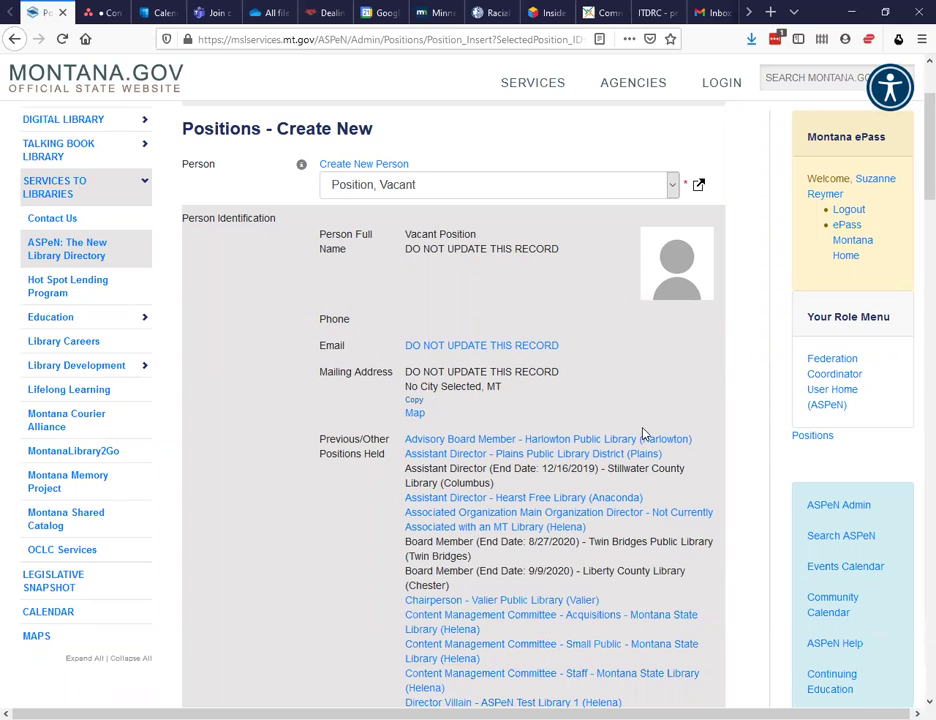
scroll(669, 440, down, 1)
scroll(672, 440, down, 5)
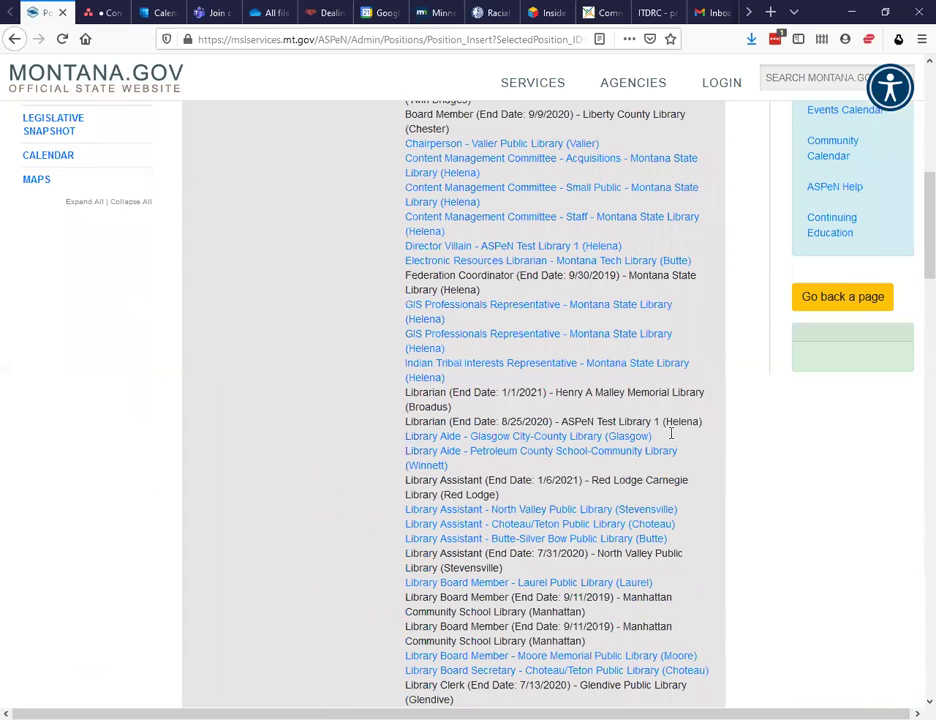
scroll(670, 438, down, 8)
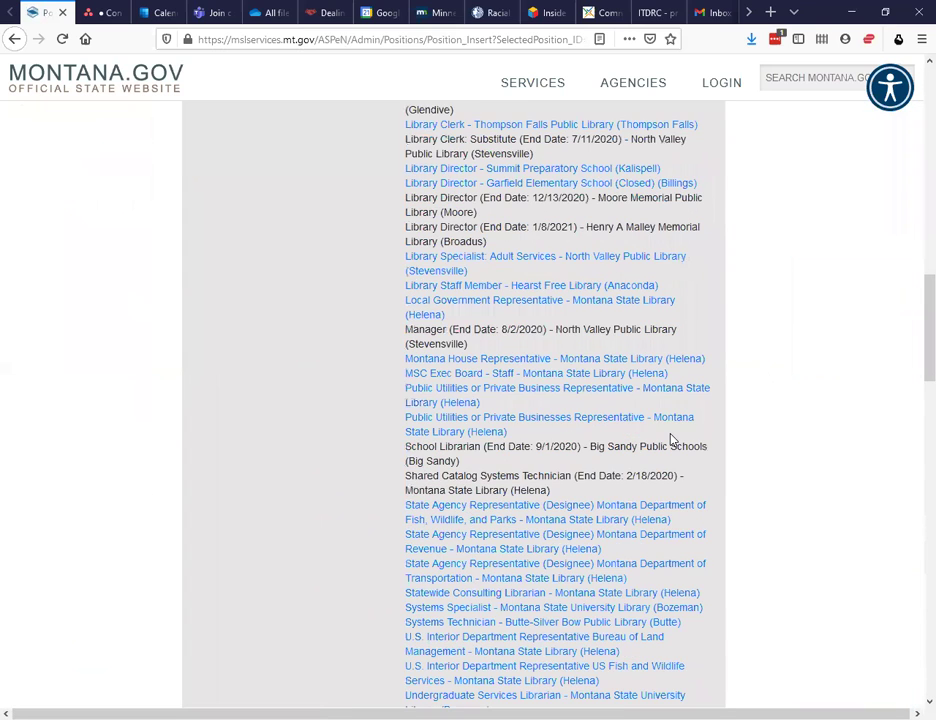
scroll(667, 435, up, 8)
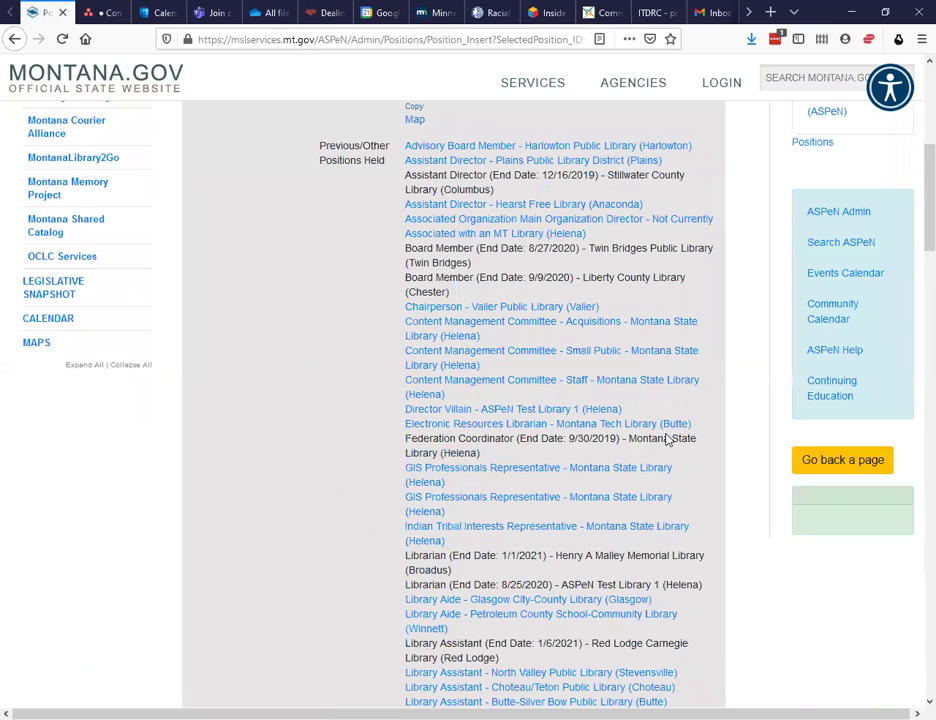
scroll(668, 440, up, 4)
scroll(667, 435, down, 15)
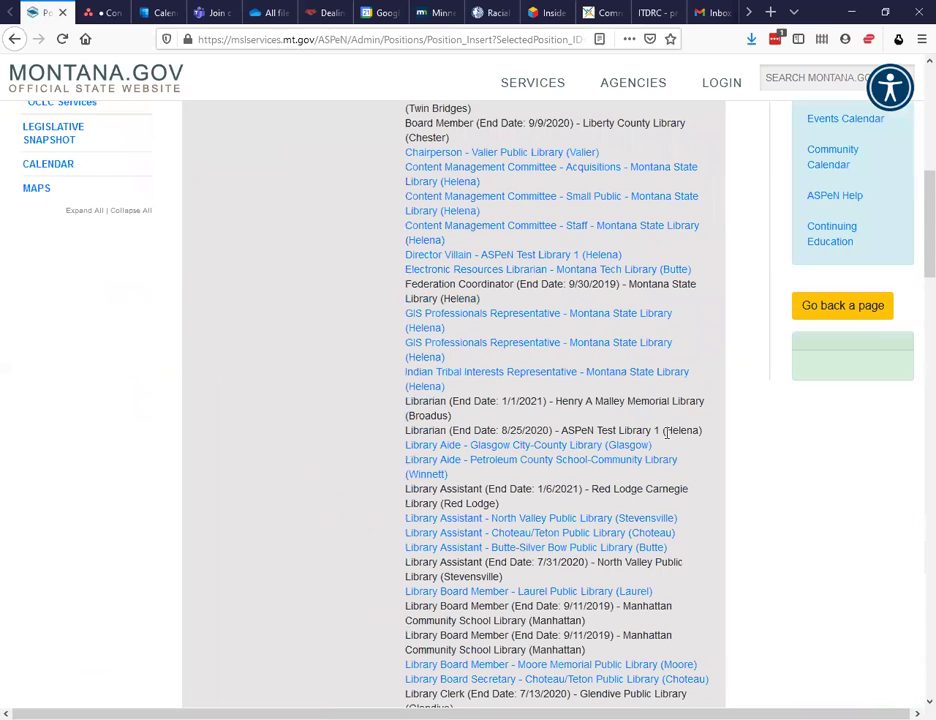
Check the prefilled organization, title, contact and address details for the vacant Chief Cat Herder position, and save the new record.
scroll(668, 440, down, 4)
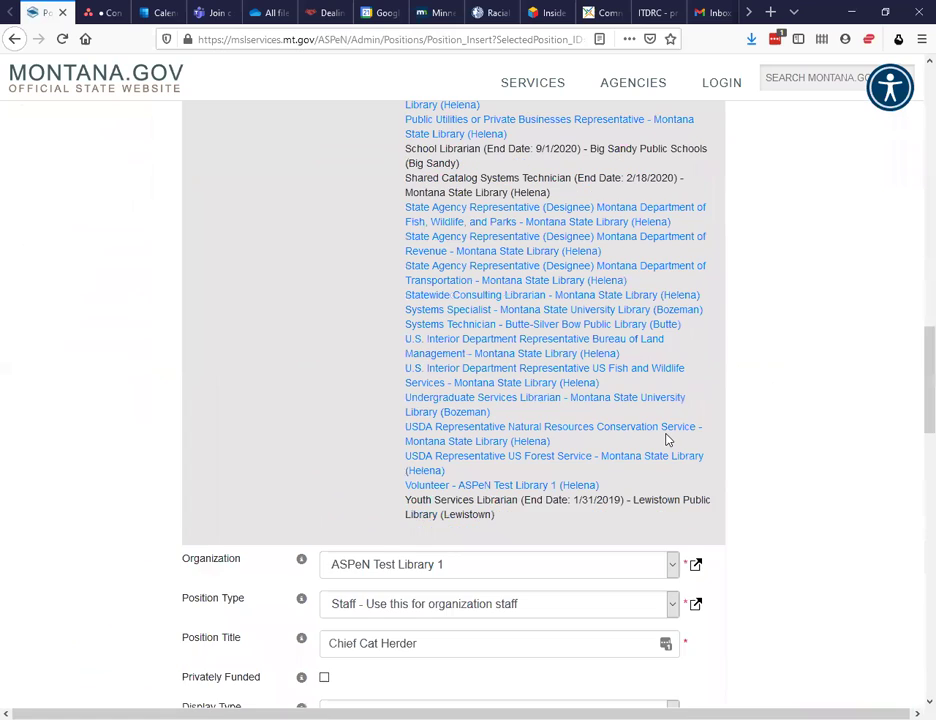
scroll(668, 440, down, 4)
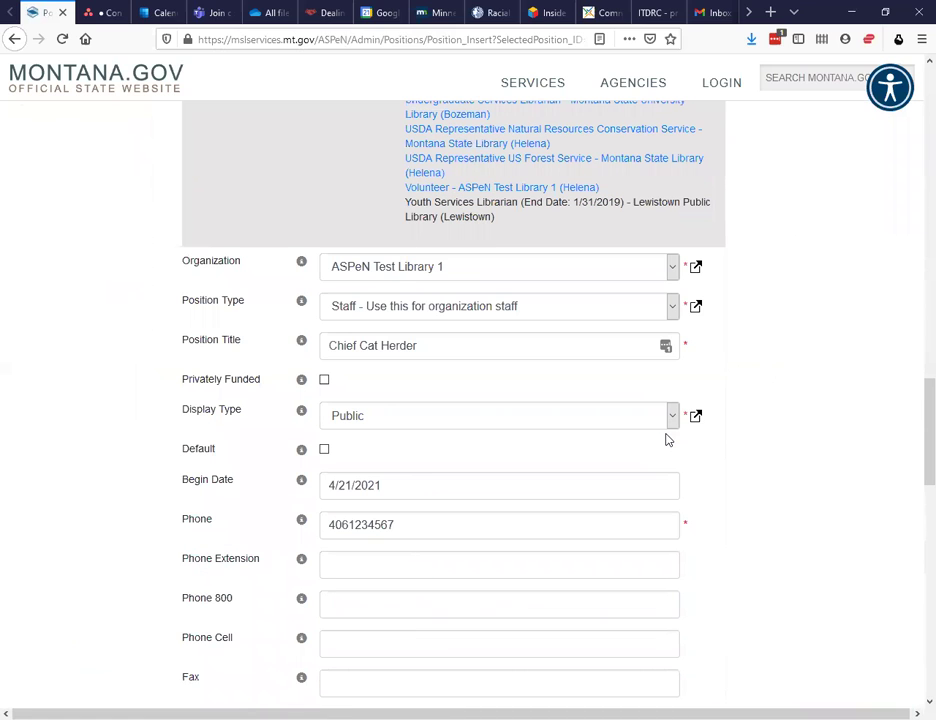
scroll(667, 437, down, 1)
scroll(667, 433, down, 2)
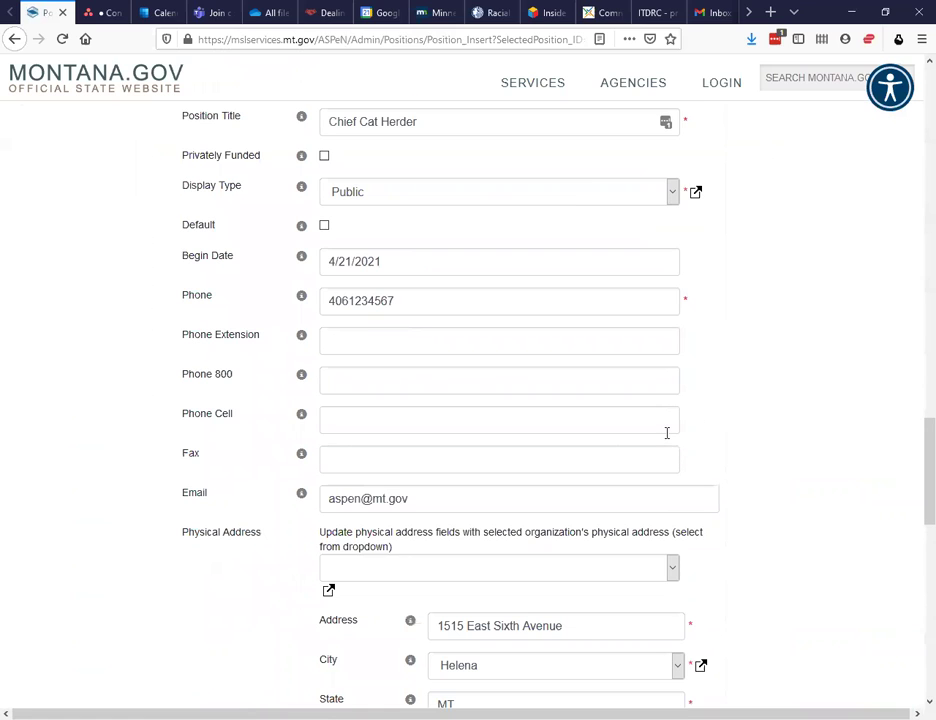
scroll(667, 432, down, 1)
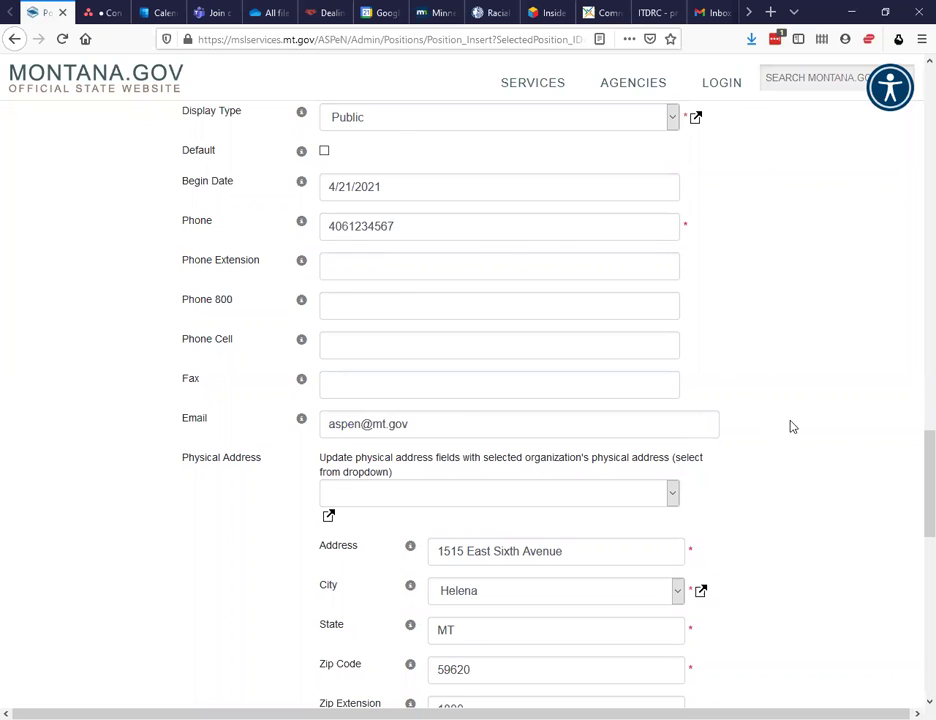
scroll(791, 427, down, 4)
scroll(791, 427, down, 5)
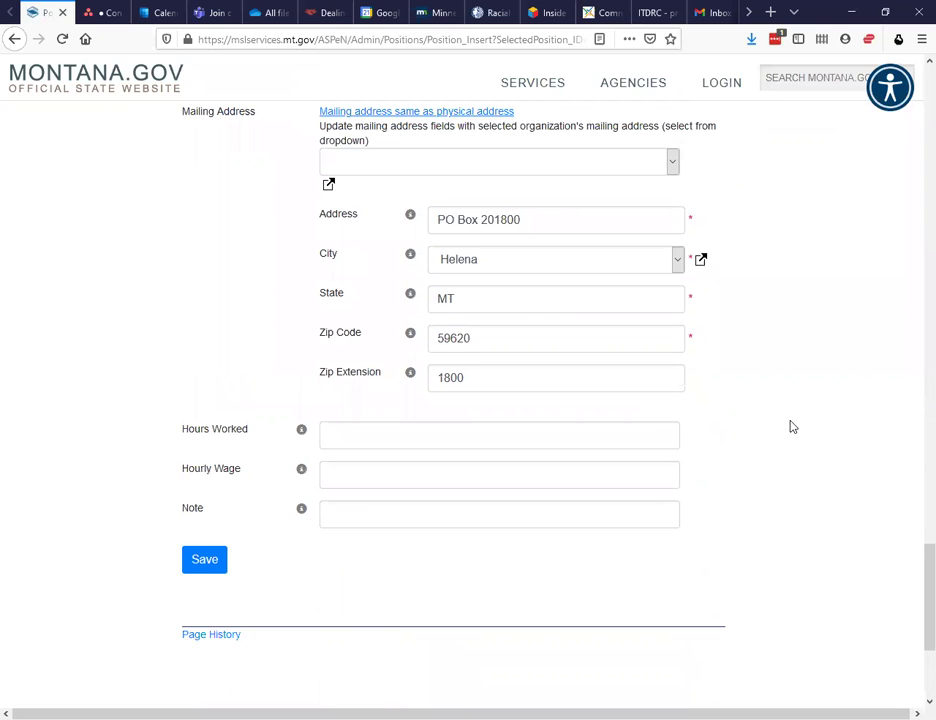
click(204, 539)
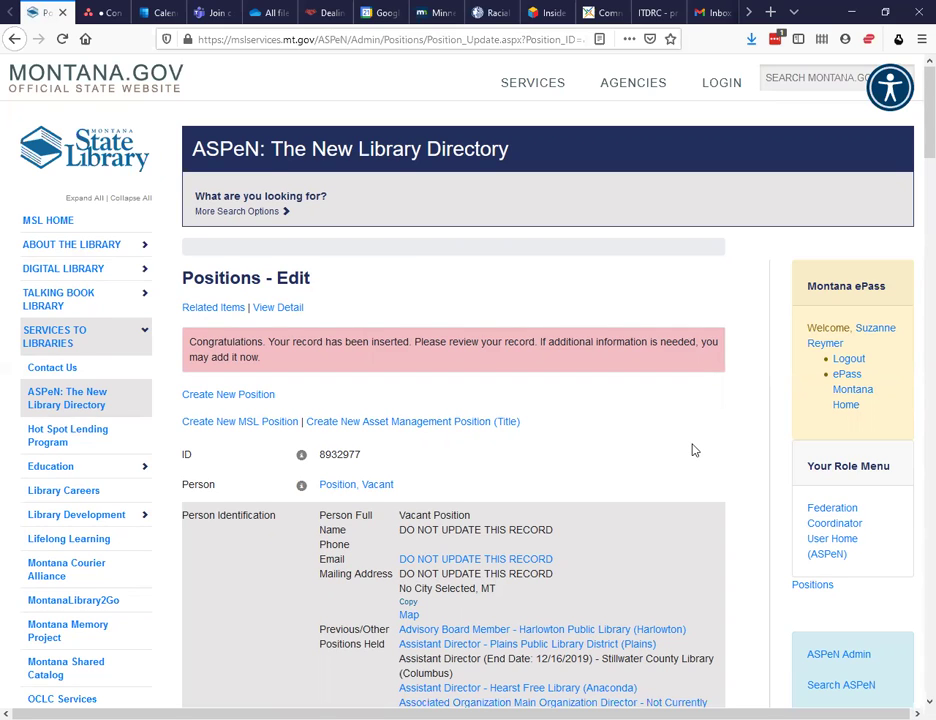
Review the saved vacant Chief Cat Herder record, from the person identification through the position details and addresses to its related items.
scroll(695, 451, down, 10)
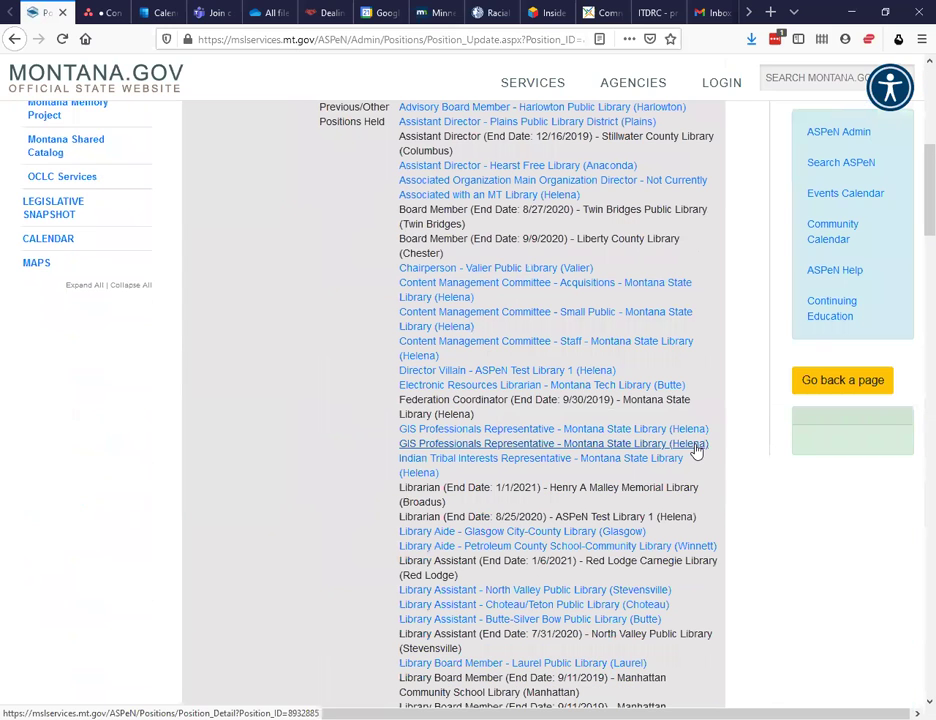
scroll(714, 451, down, 5)
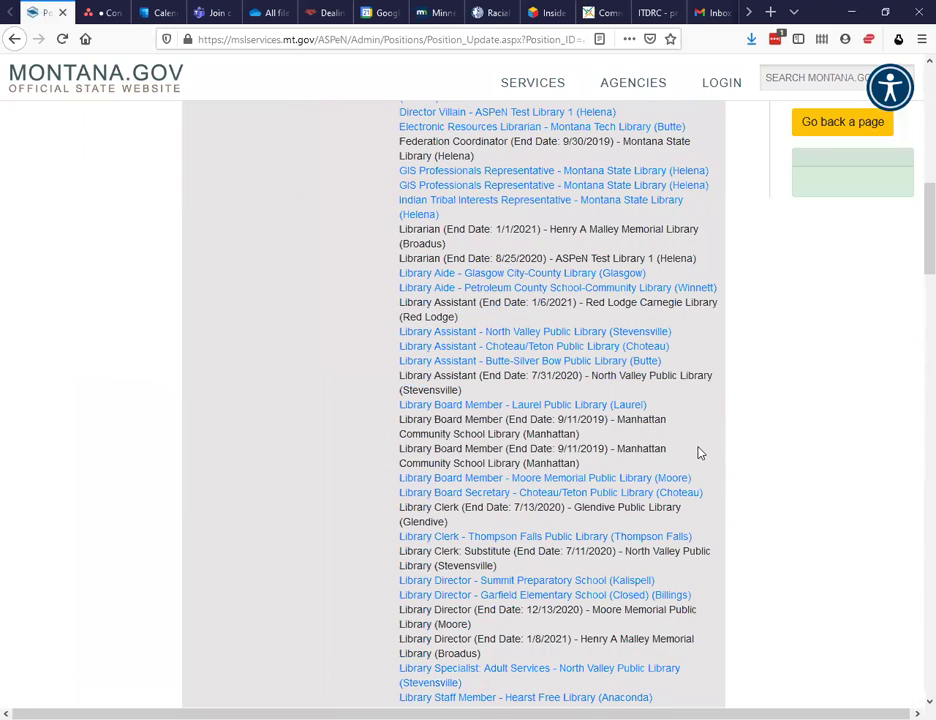
scroll(706, 451, down, 4)
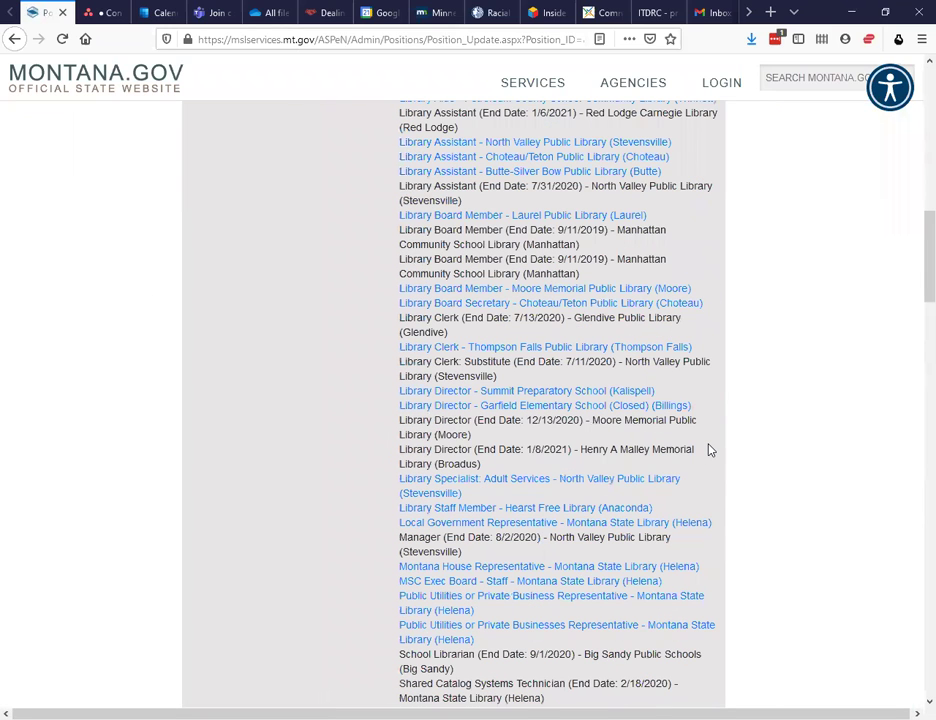
scroll(708, 450, down, 12)
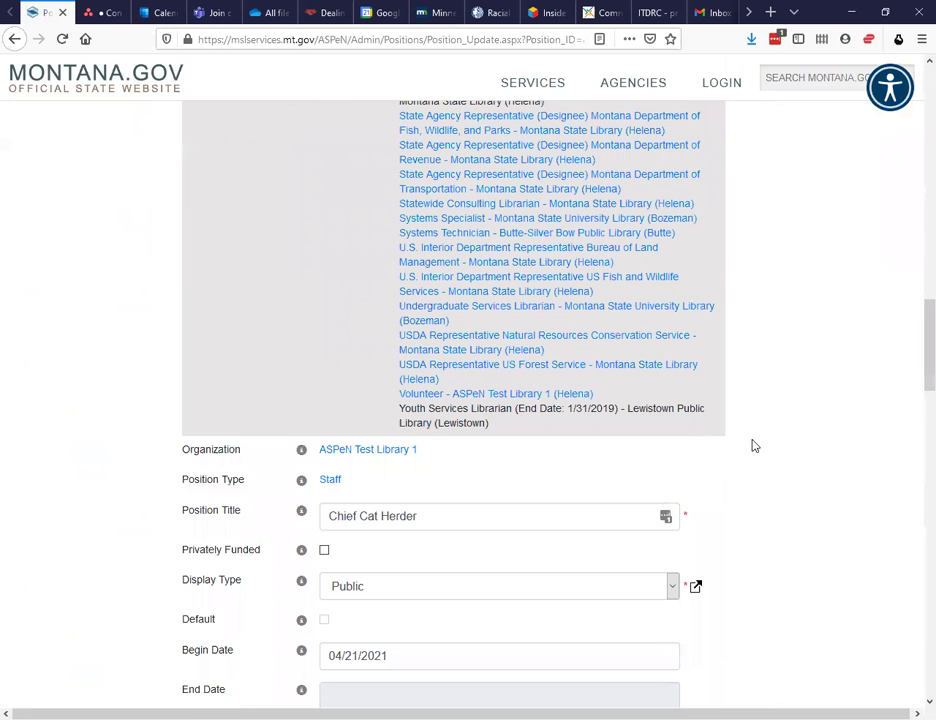
scroll(750, 445, down, 3)
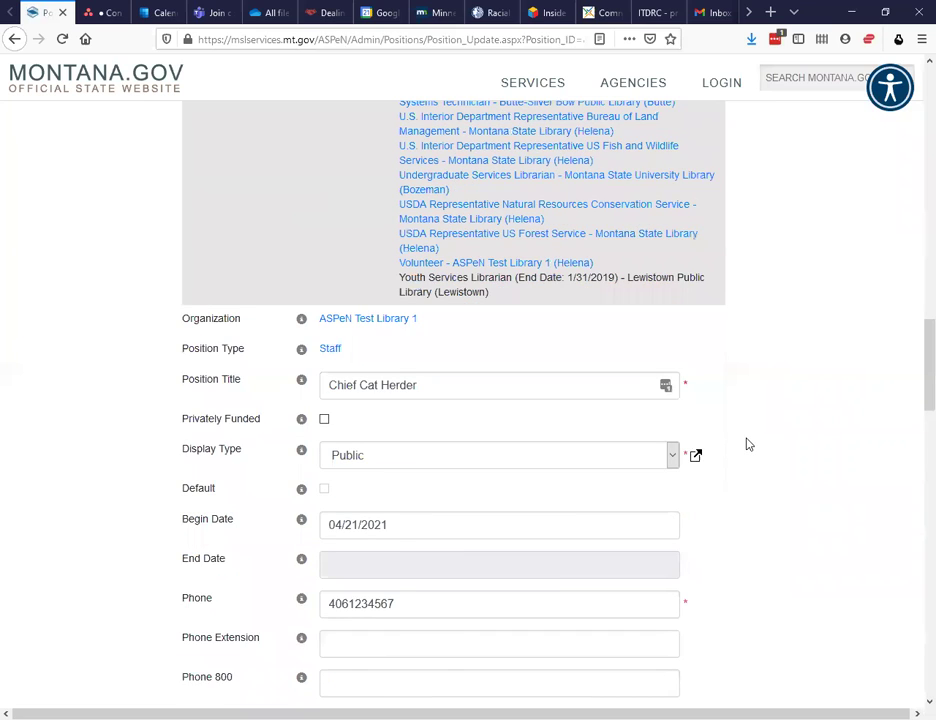
scroll(749, 444, down, 7)
scroll(749, 444, down, 4)
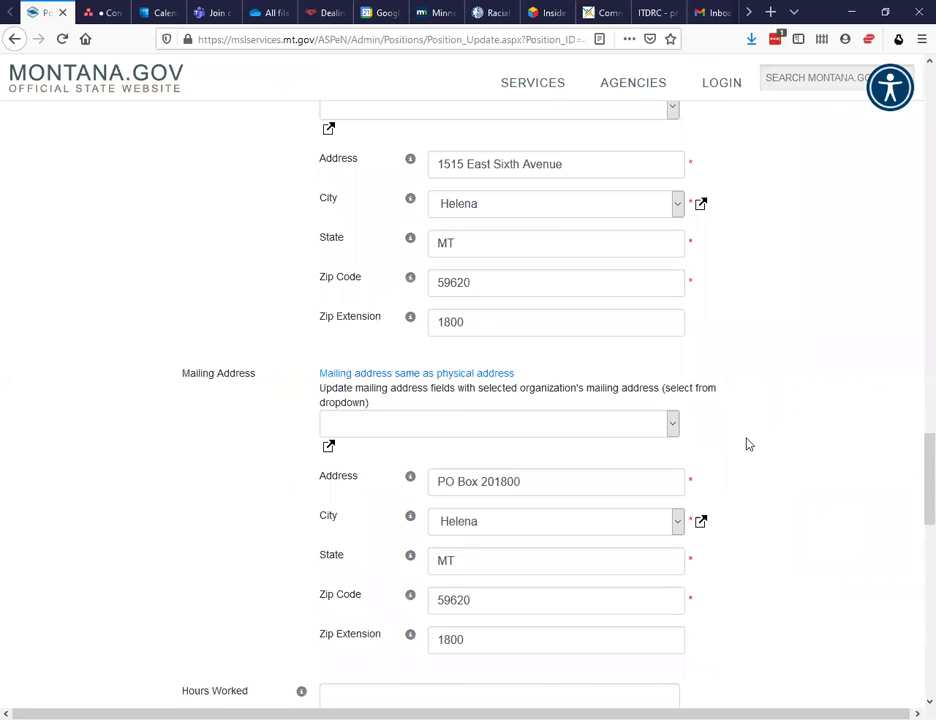
scroll(749, 444, down, 3)
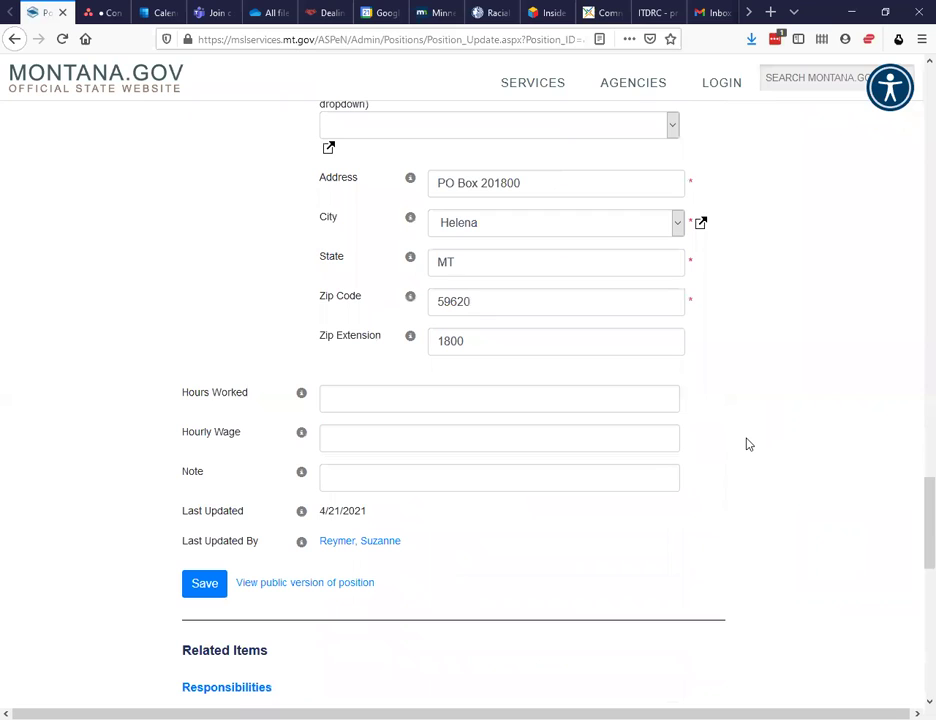